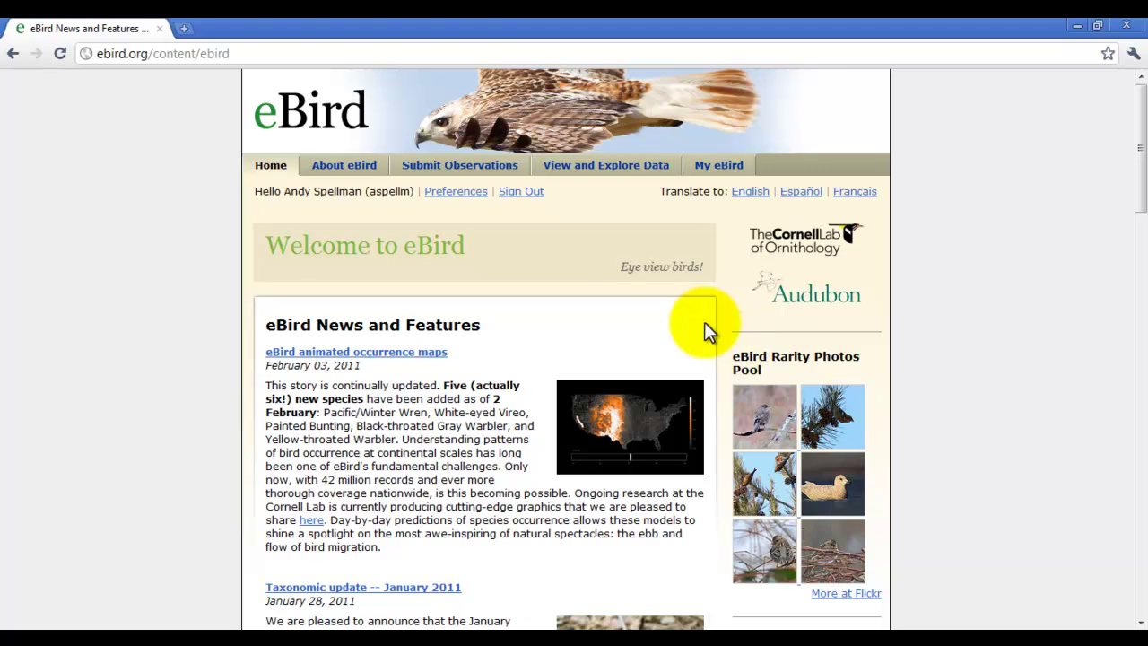
- Start submitting observations and choose 20 Mile Reservoir from the saved locations as the birding site
{"action": "left_click", "coordinate": [454, 171]}
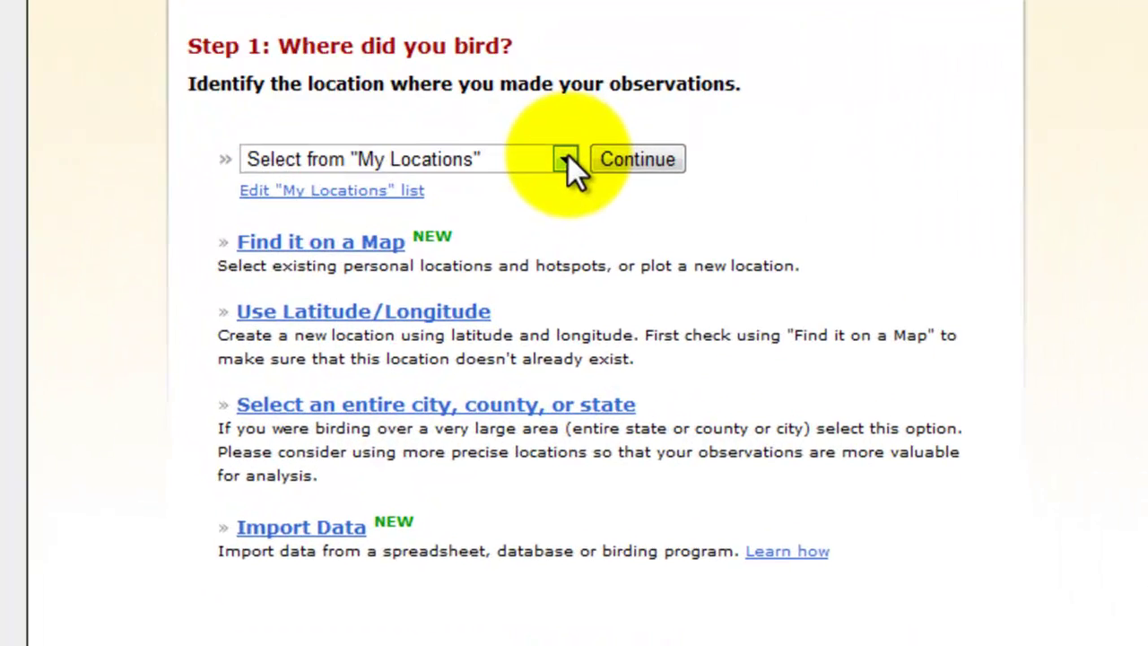
{"action": "left_click", "coordinate": [549, 348]}
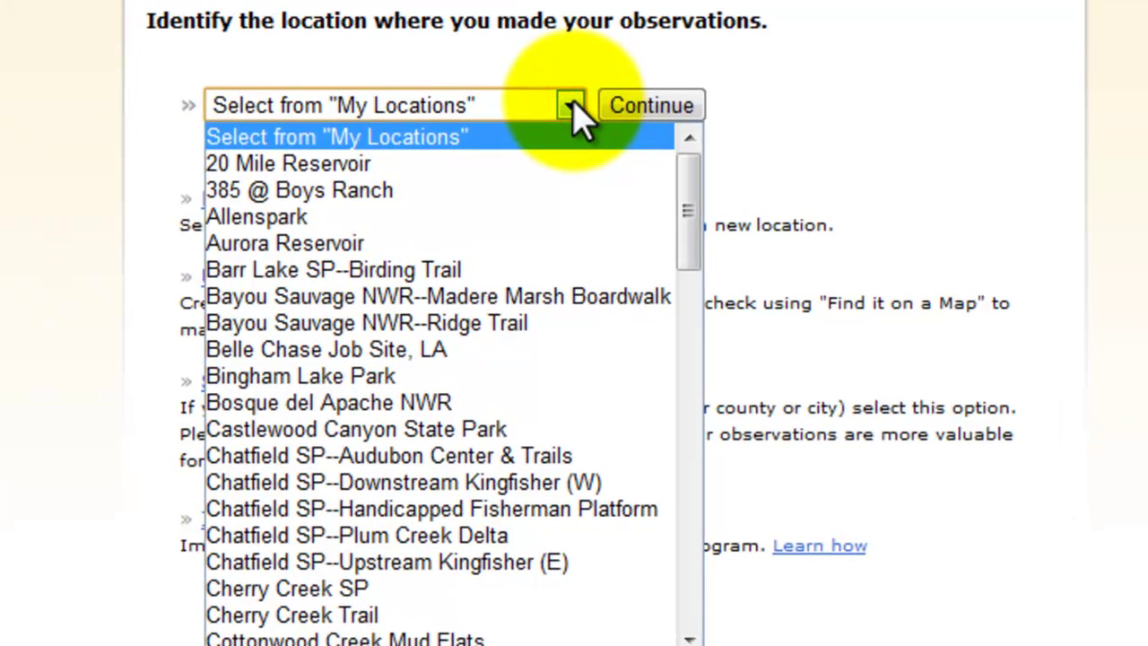
{"action": "mouse_move", "coordinate": [682, 183]}
{"action": "left_mouse_down"}
{"action": "mouse_move", "coordinate": [687, 248]}
{"action": "mouse_move", "coordinate": [695, 175]}
{"action": "left_mouse_up"}
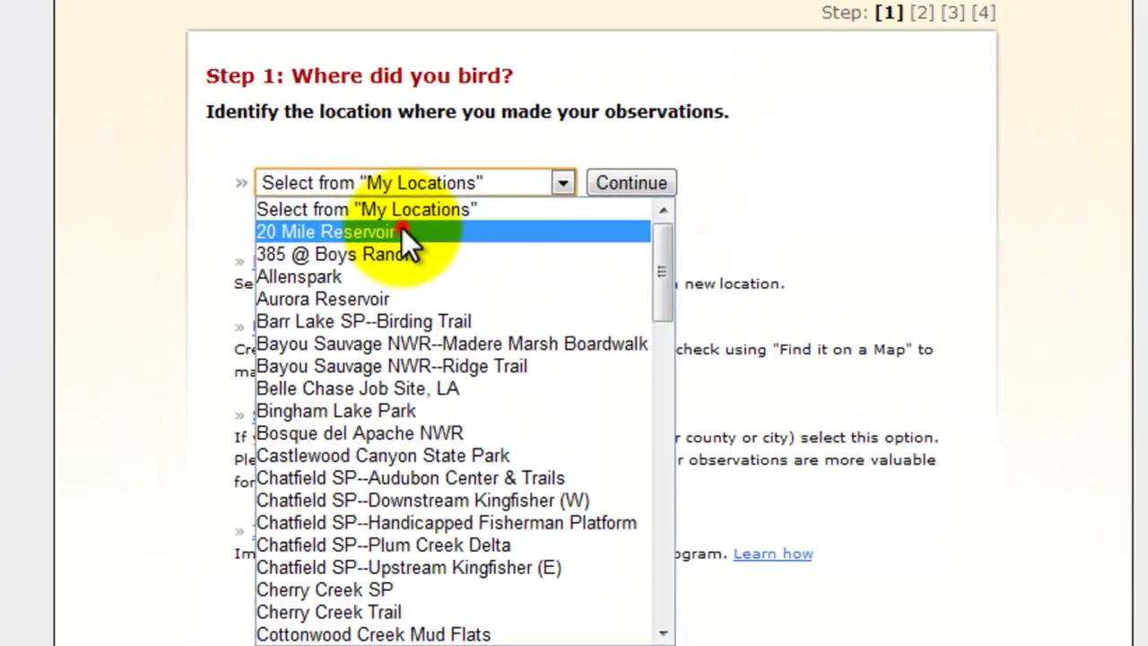
{"action": "left_click", "coordinate": [381, 160]}
{"action": "left_click", "coordinate": [589, 339]}
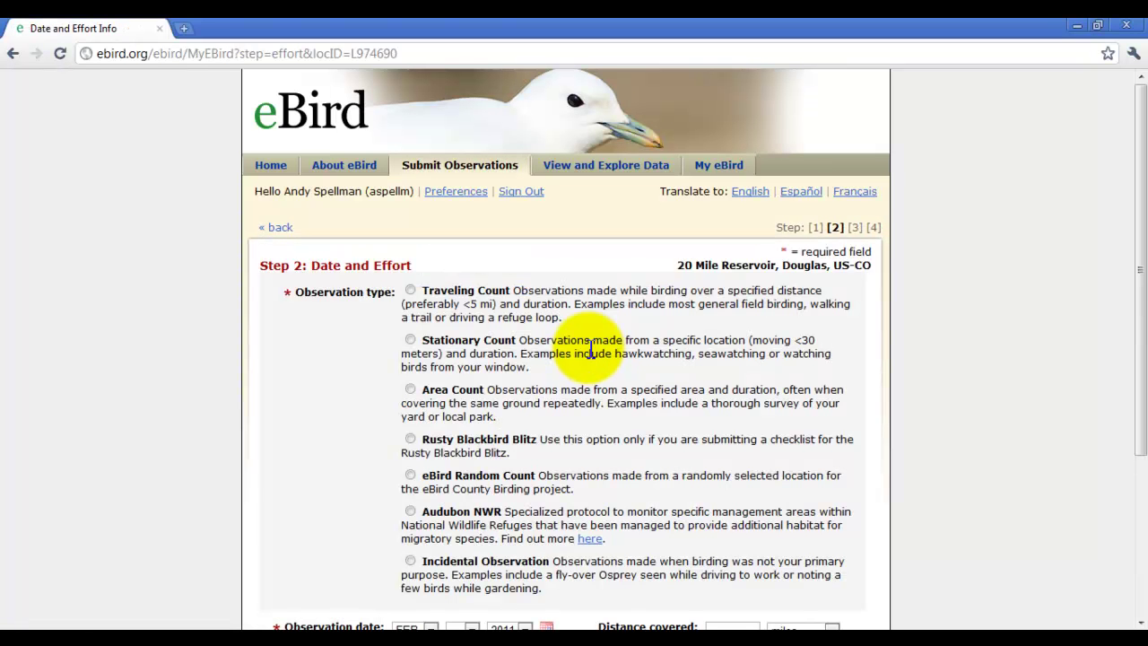
- Set the observation type to Stationary Count and the observation date to January 28
{"action": "left_click", "coordinate": [411, 340]}
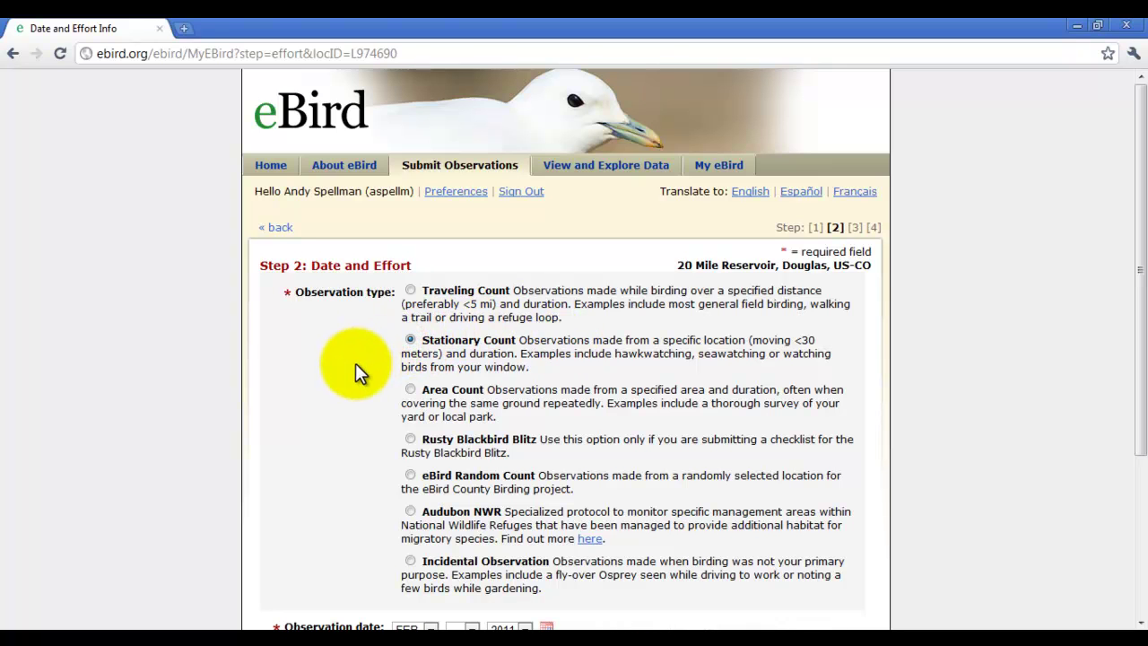
{"action": "left_click_drag", "start_coordinate": [1140, 287], "coordinate": [1141, 385]}
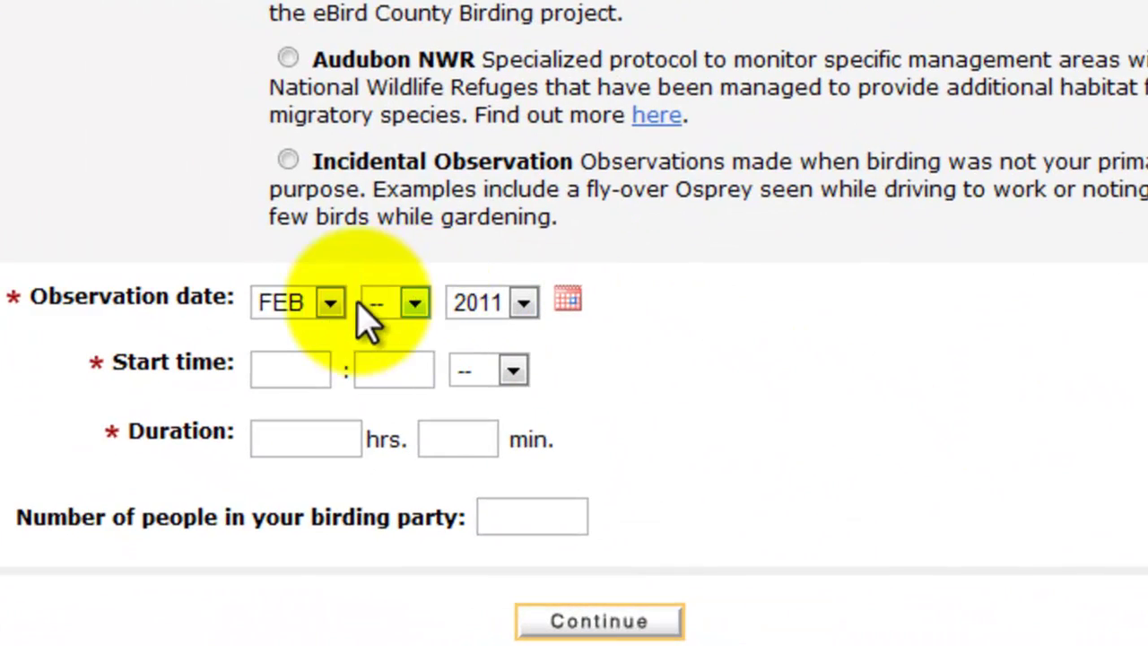
{"action": "left_click", "coordinate": [331, 303]}
{"action": "left_click", "coordinate": [333, 6]}
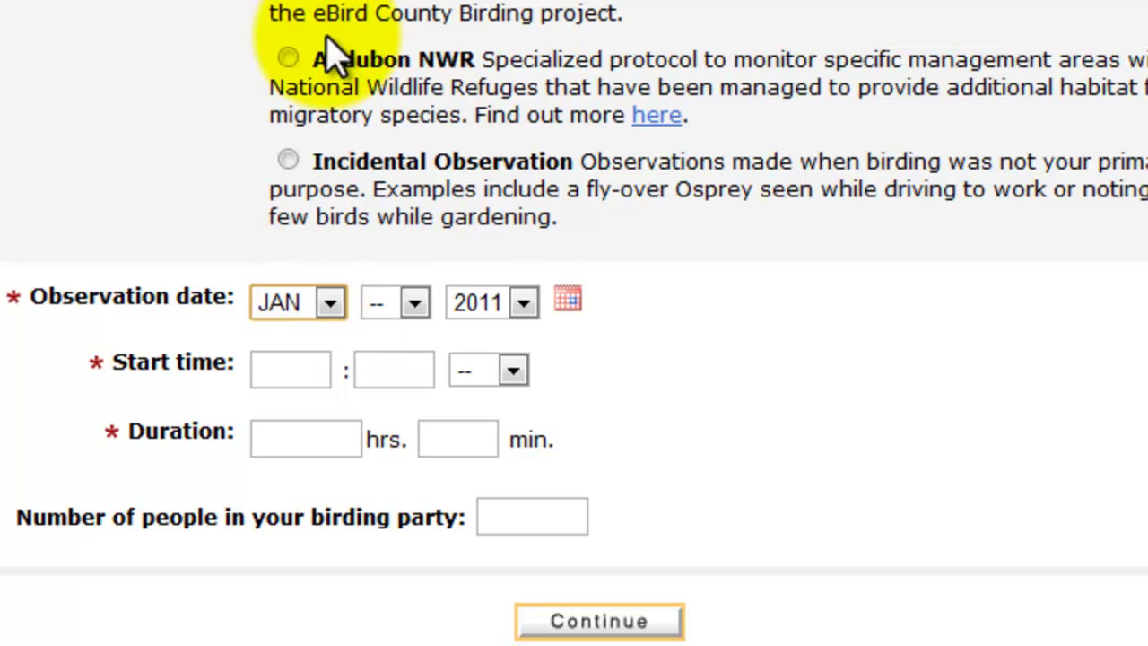
{"action": "left_click", "coordinate": [418, 307]}
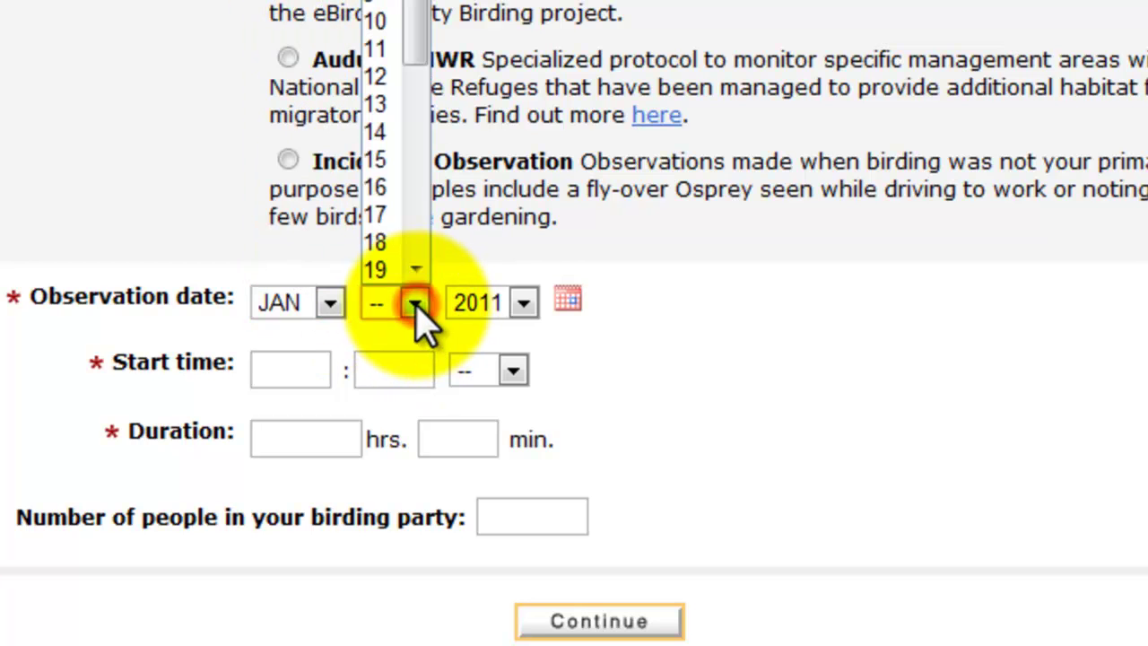
{"action": "left_click", "coordinate": [421, 242]}
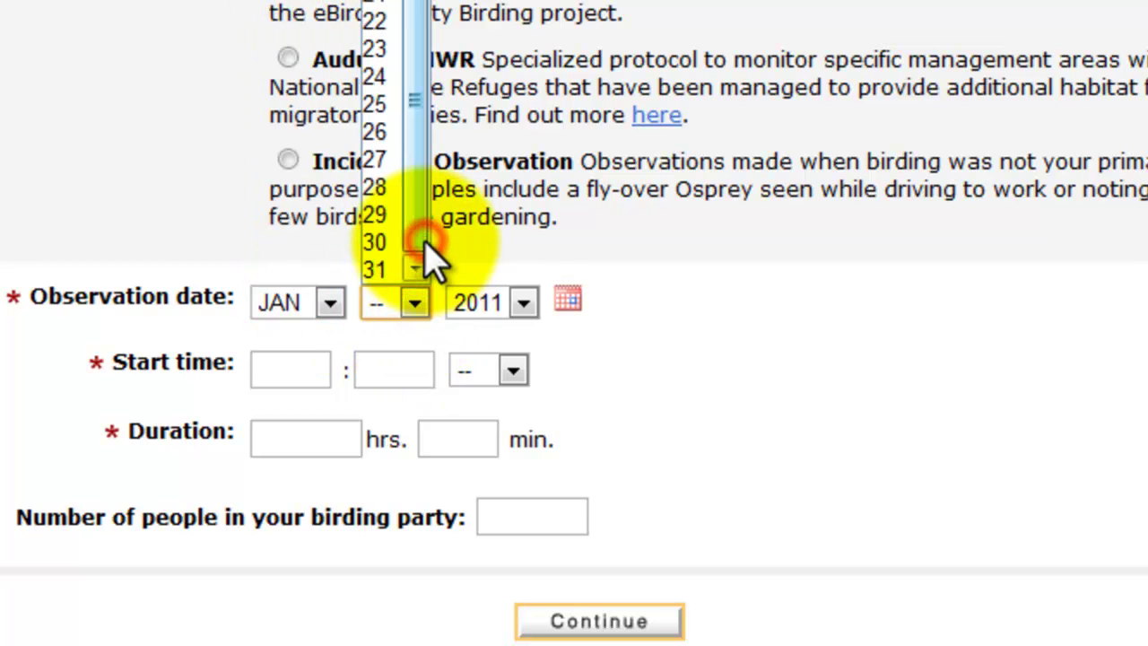
{"action": "left_click", "coordinate": [377, 187]}
- Set the observation's start time to 2:00 PM
{"action": "left_click", "coordinate": [314, 372]}
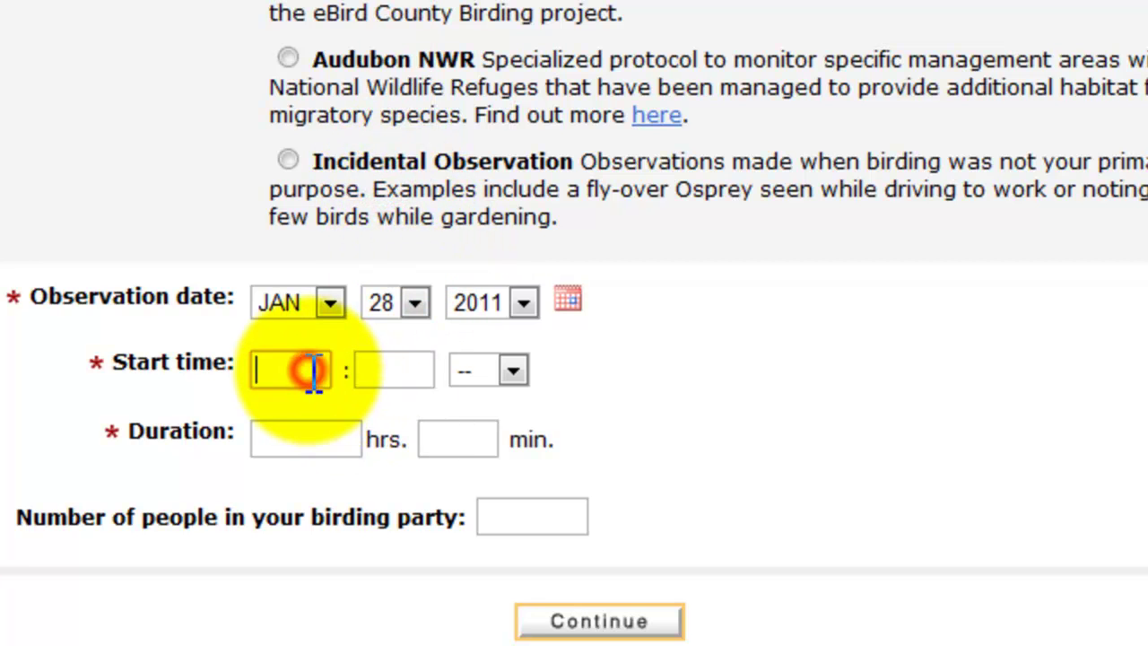
{"action": "type", "text": "2"}
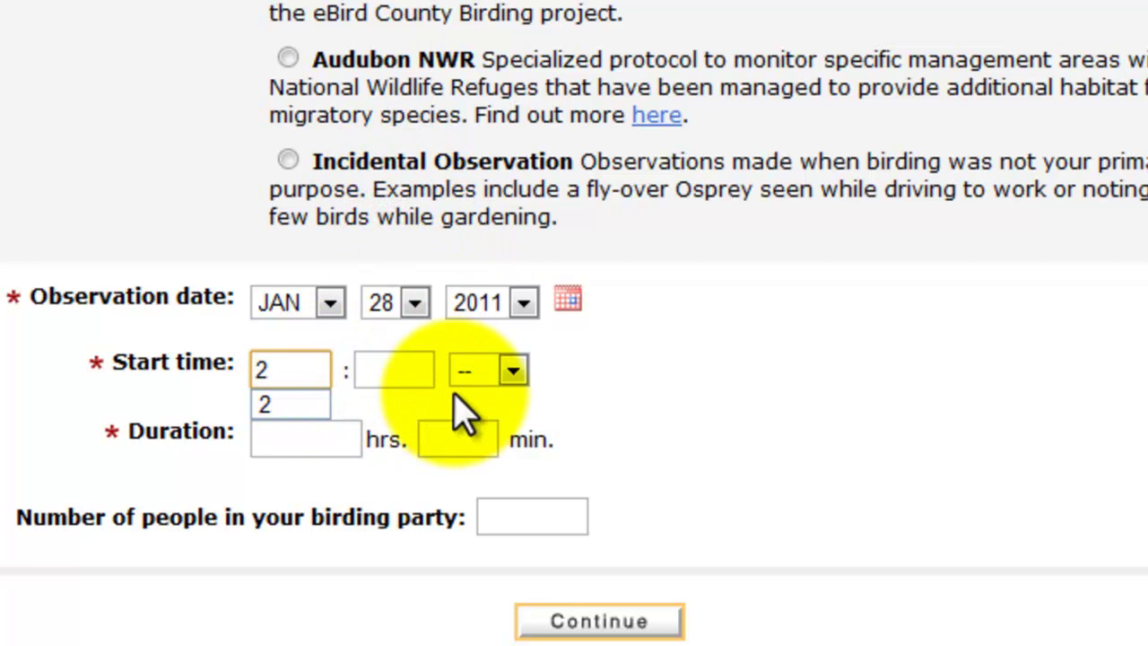
{"action": "left_click", "coordinate": [392, 372]}
{"action": "type", "text": "00"}
{"action": "left_click", "coordinate": [512, 371]}
{"action": "left_click", "coordinate": [498, 453]}
- Enter a duration of 0 hours 45 minutes and a birding party of 3 people, and continue to the species checklist
{"action": "left_click", "coordinate": [328, 443]}
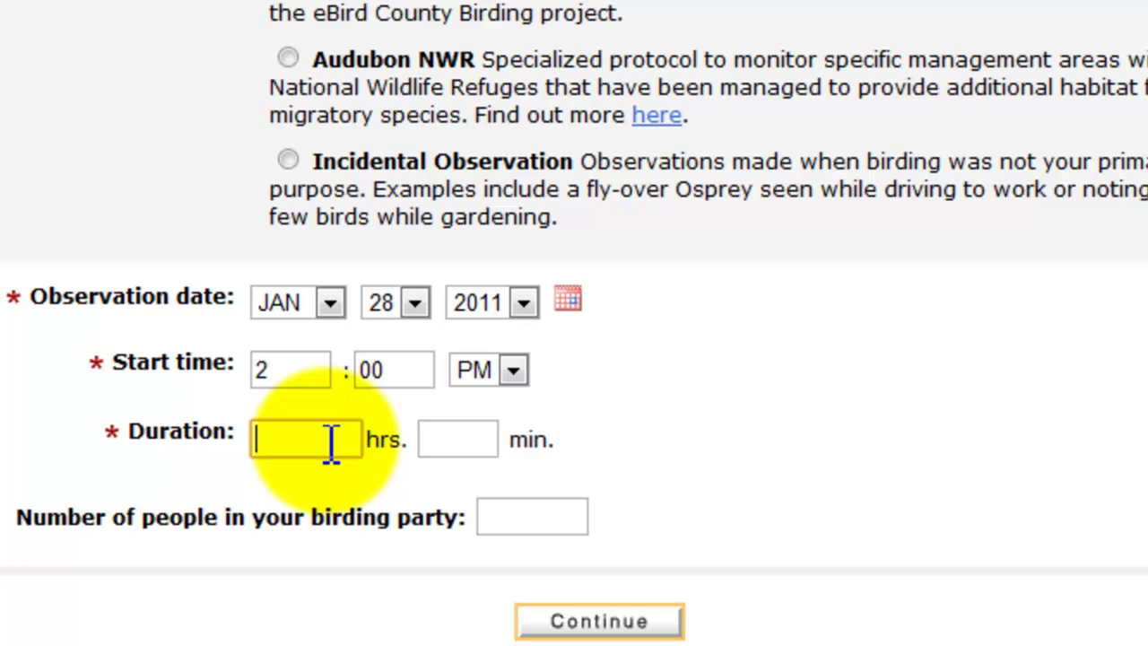
{"action": "type", "text": "0"}
{"action": "left_click", "coordinate": [439, 441]}
{"action": "type", "text": "45"}
{"action": "left_click", "coordinate": [558, 519]}
{"action": "type", "text": "3"}
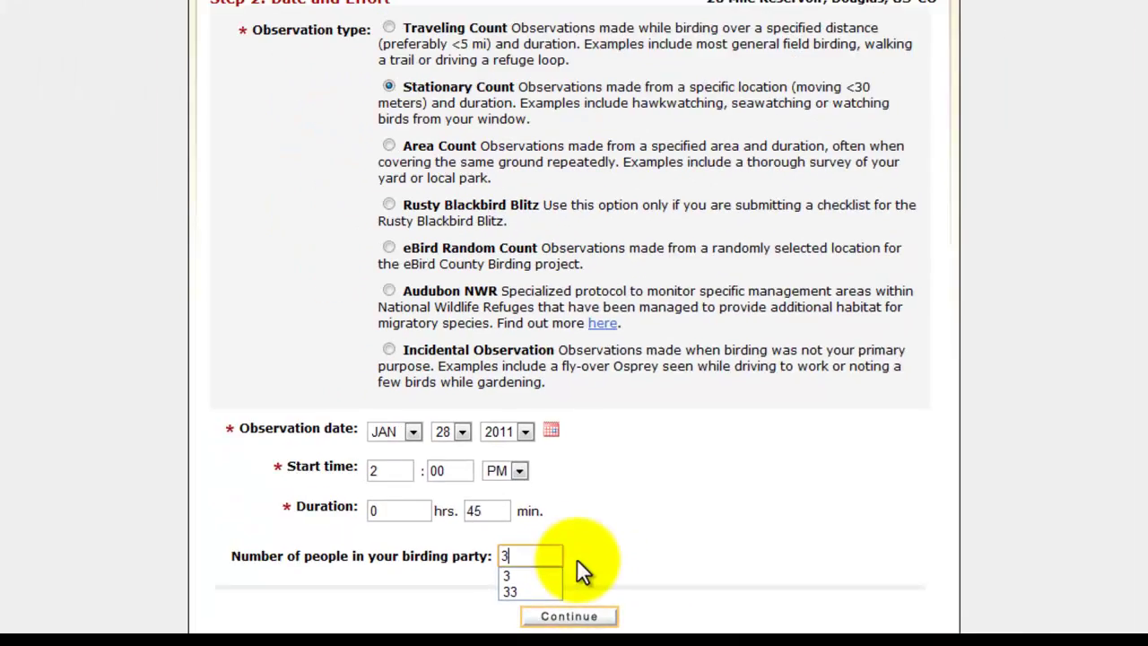
{"action": "left_click", "coordinate": [583, 563]}
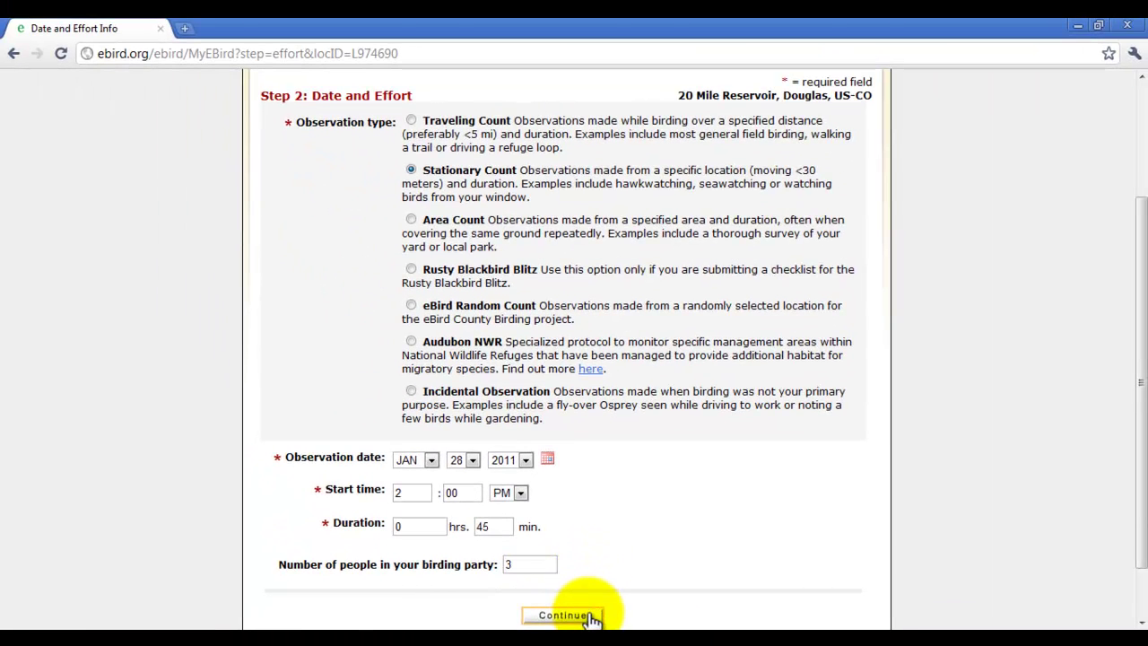
{"action": "left_click", "coordinate": [565, 615]}
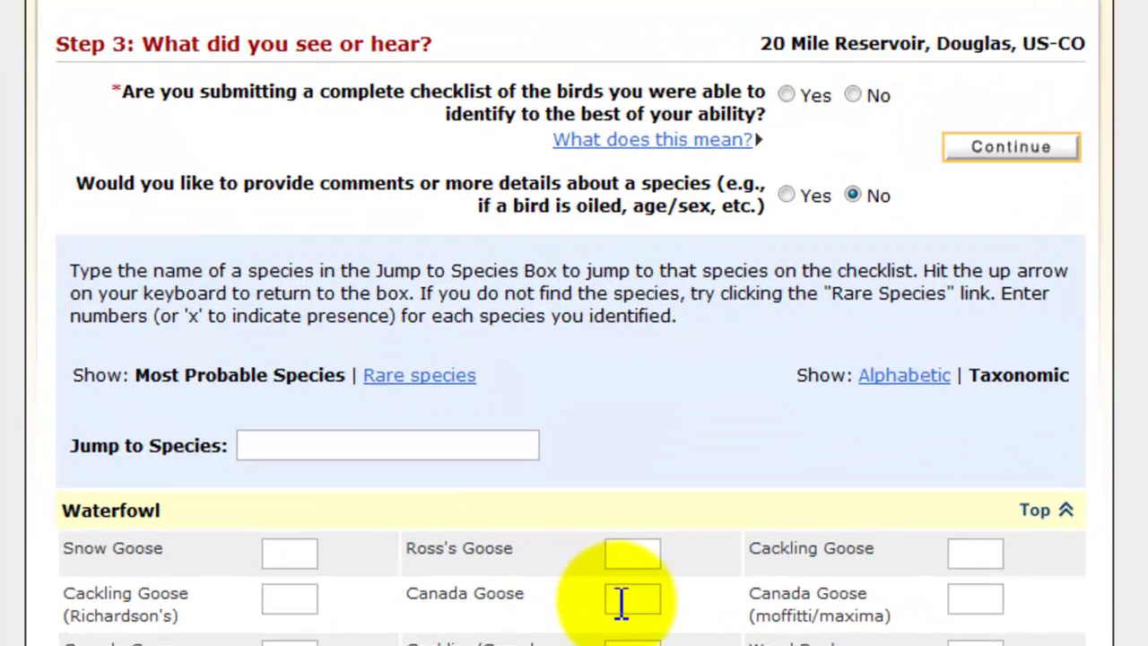
- Record a count of 219 for Canada Goose in the Waterfowl checklist
{"action": "left_click", "coordinate": [623, 601]}
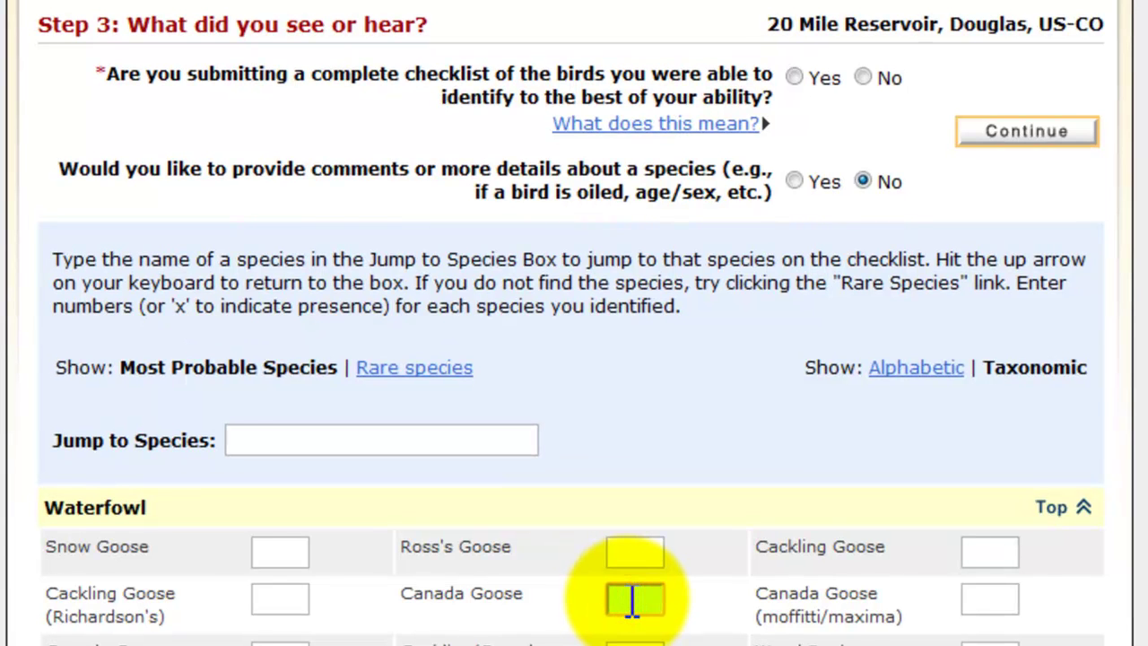
{"action": "type", "text": "219"}
{"action": "left_click", "coordinate": [734, 448]}
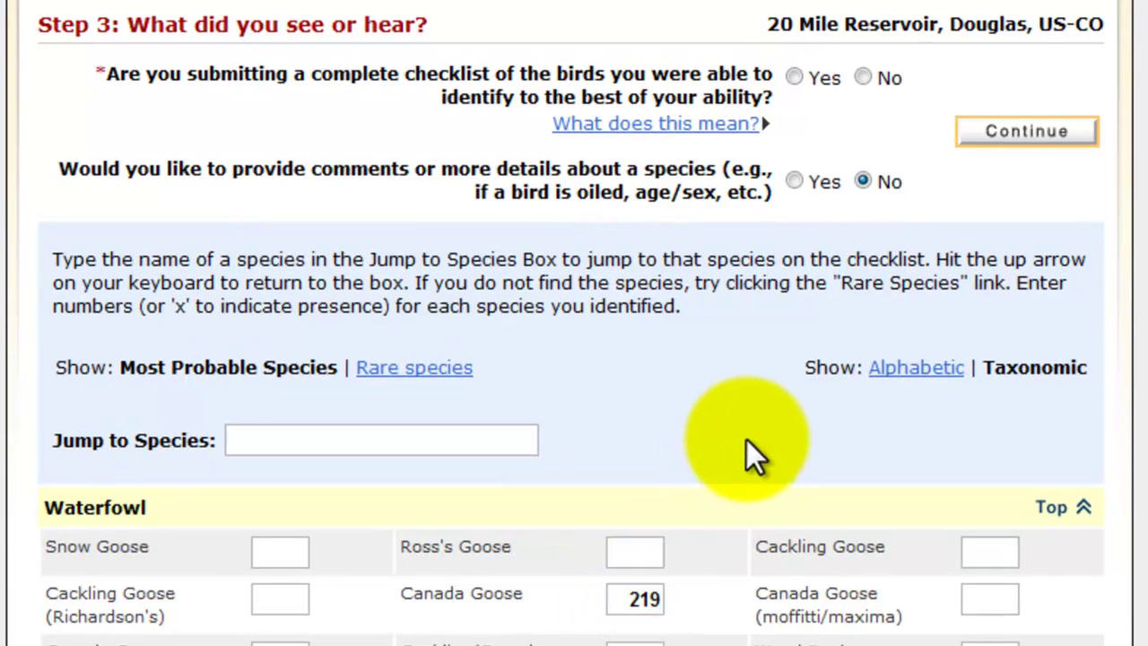
- Jump to Mallard through the species search and record a count of 20
{"action": "left_click", "coordinate": [386, 442]}
{"action": "type", "text": "Mallard"}
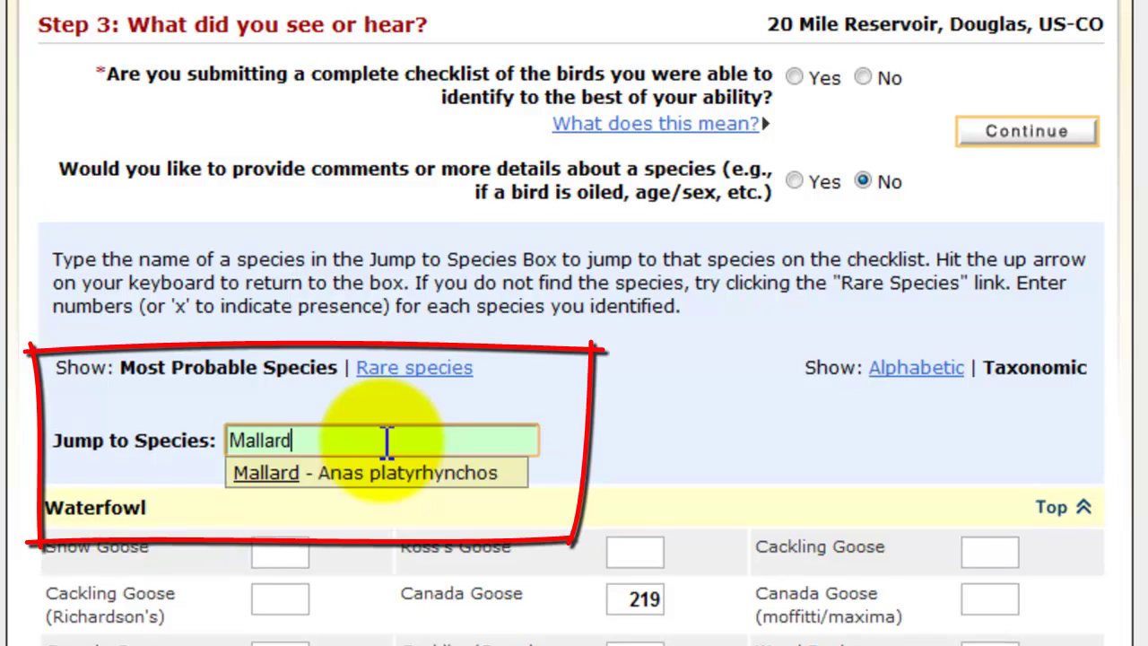
{"action": "left_click", "coordinate": [277, 475]}
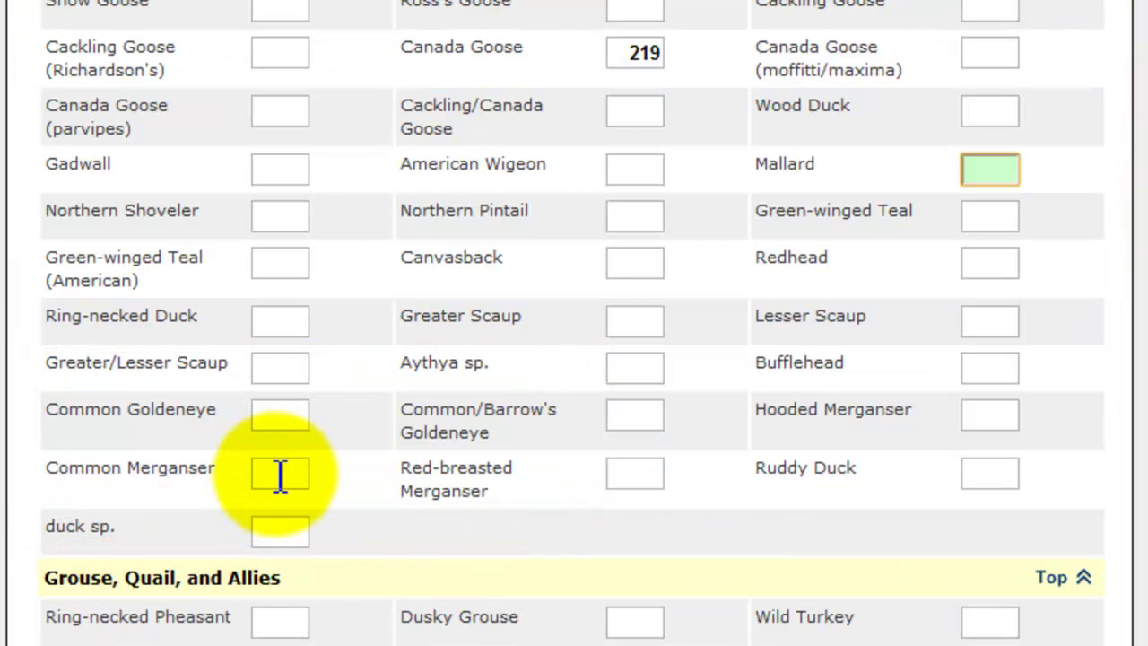
{"action": "type", "text": "20"}
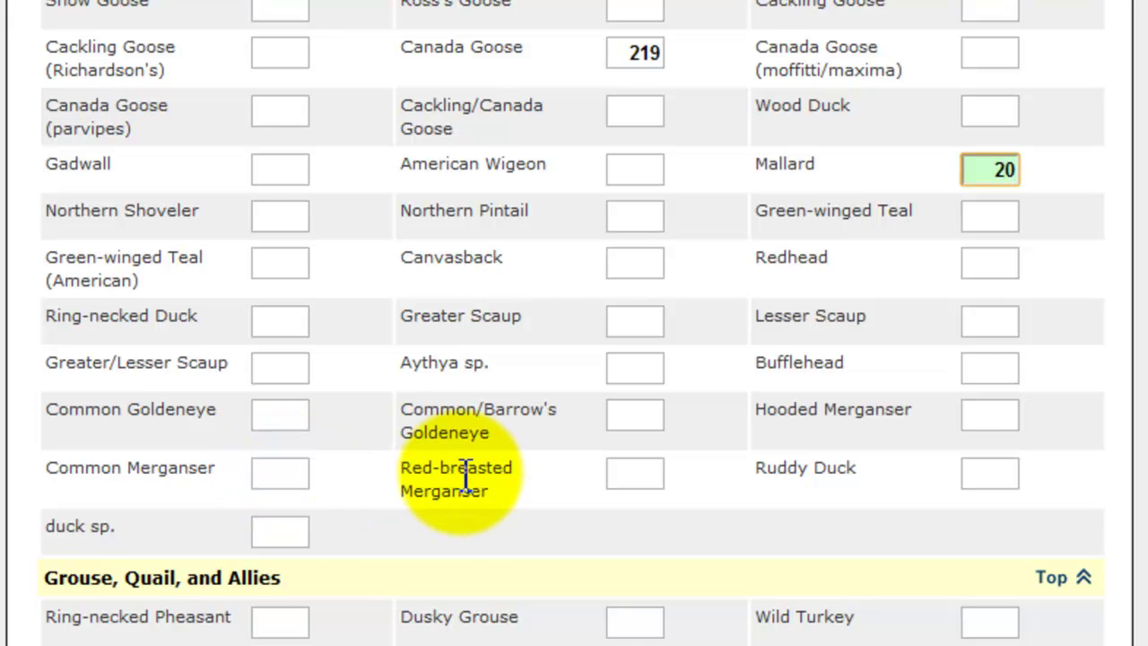
- Record 15 for Northern Shoveler and 10 for Common Goldeneye in the Waterfowl checklist
{"action": "left_click", "coordinate": [281, 216]}
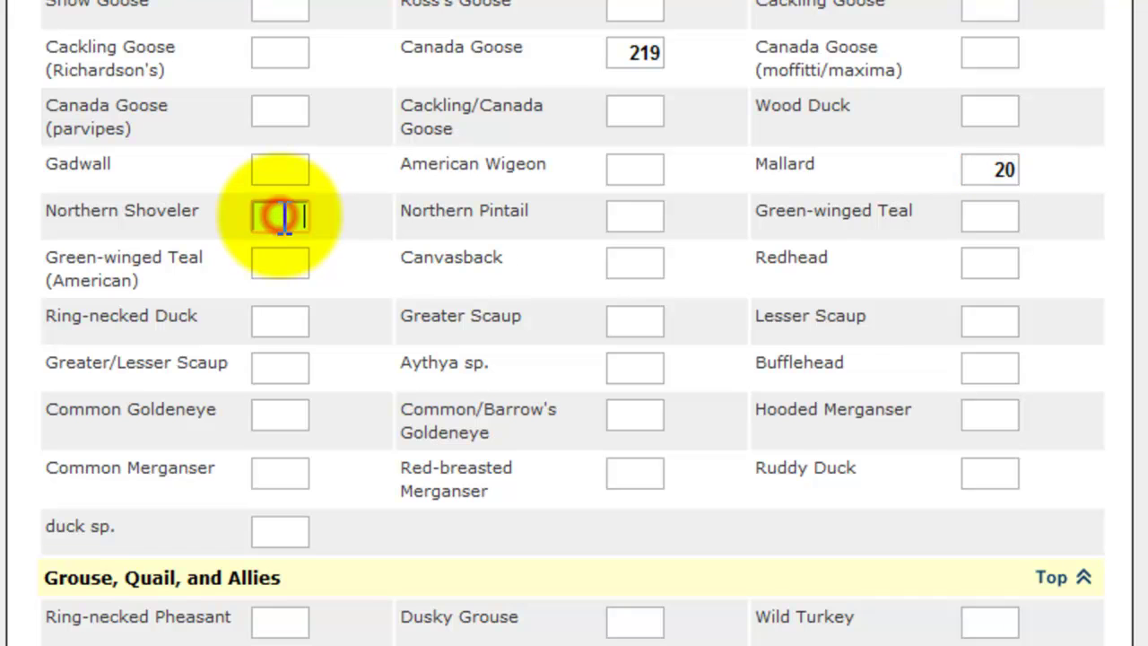
{"action": "type", "text": "15"}
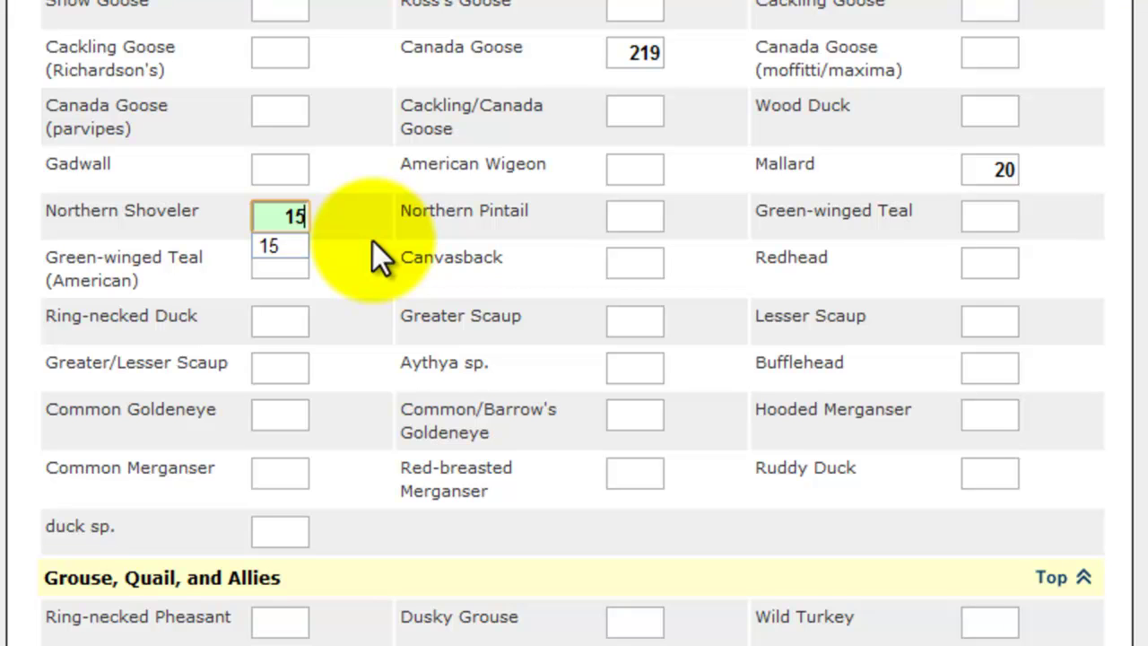
{"action": "left_click", "coordinate": [287, 411]}
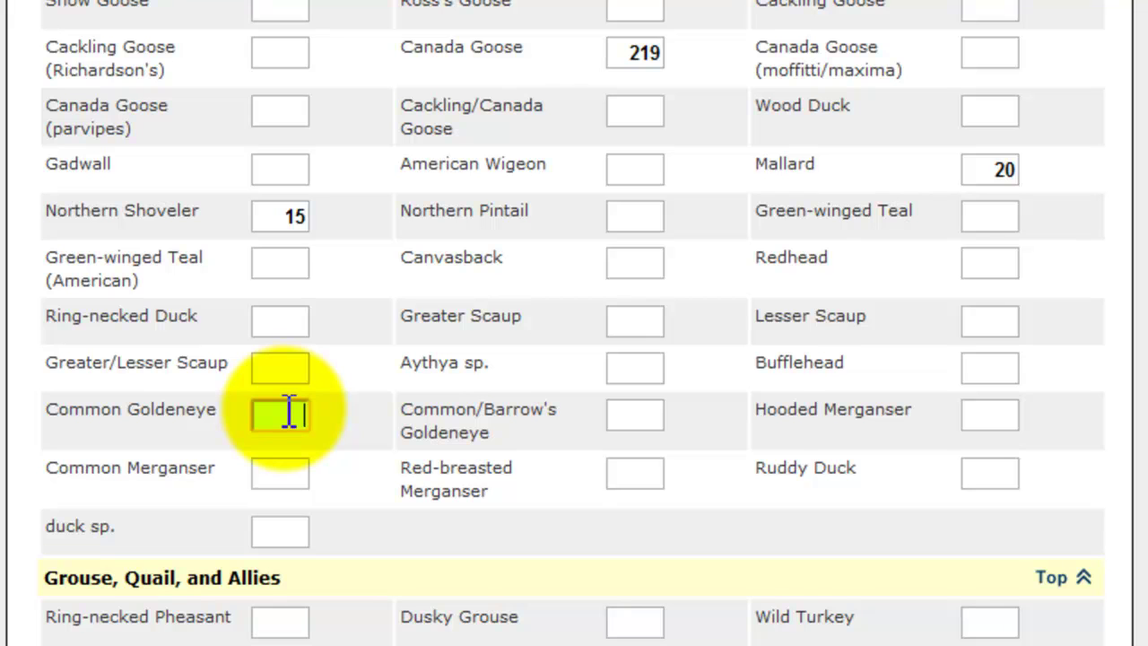
{"action": "type", "text": "10"}
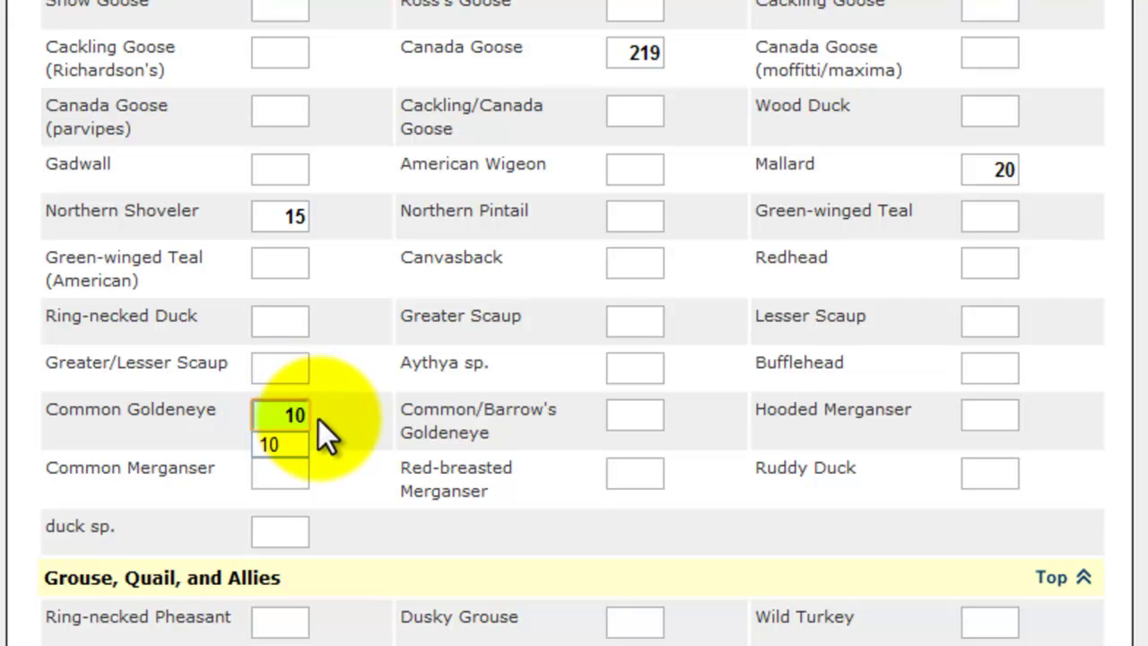
{"action": "left_click", "coordinate": [343, 426]}
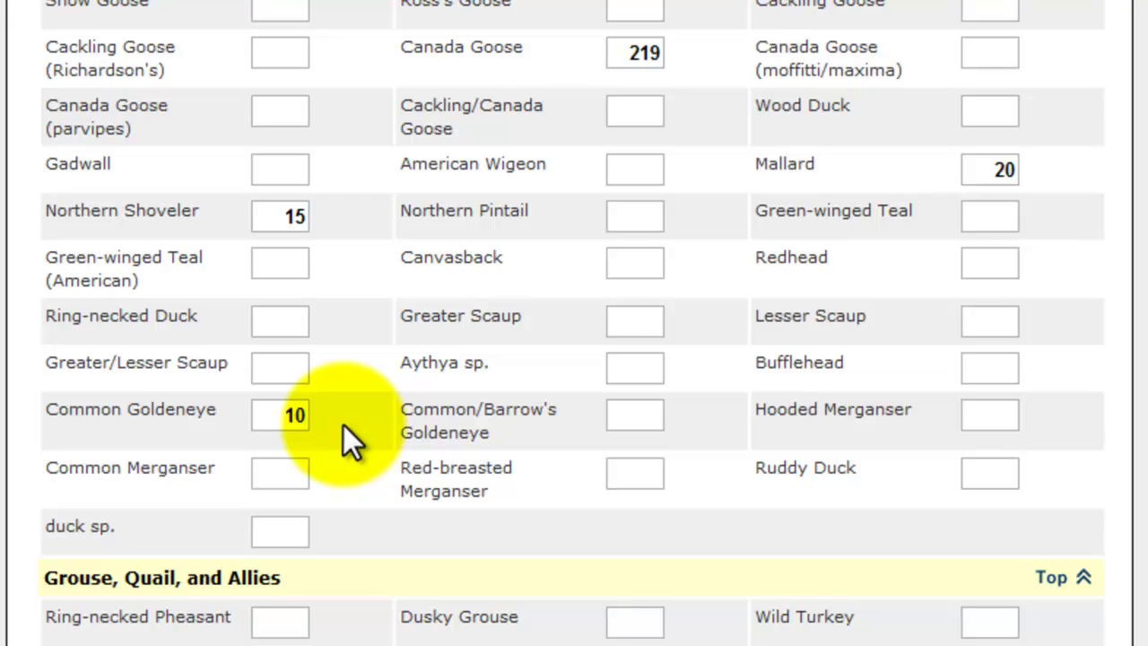
- Record 3 for Hooded Merganser and 1 for Canvasback in the Waterfowl checklist
{"action": "left_click", "coordinate": [990, 413]}
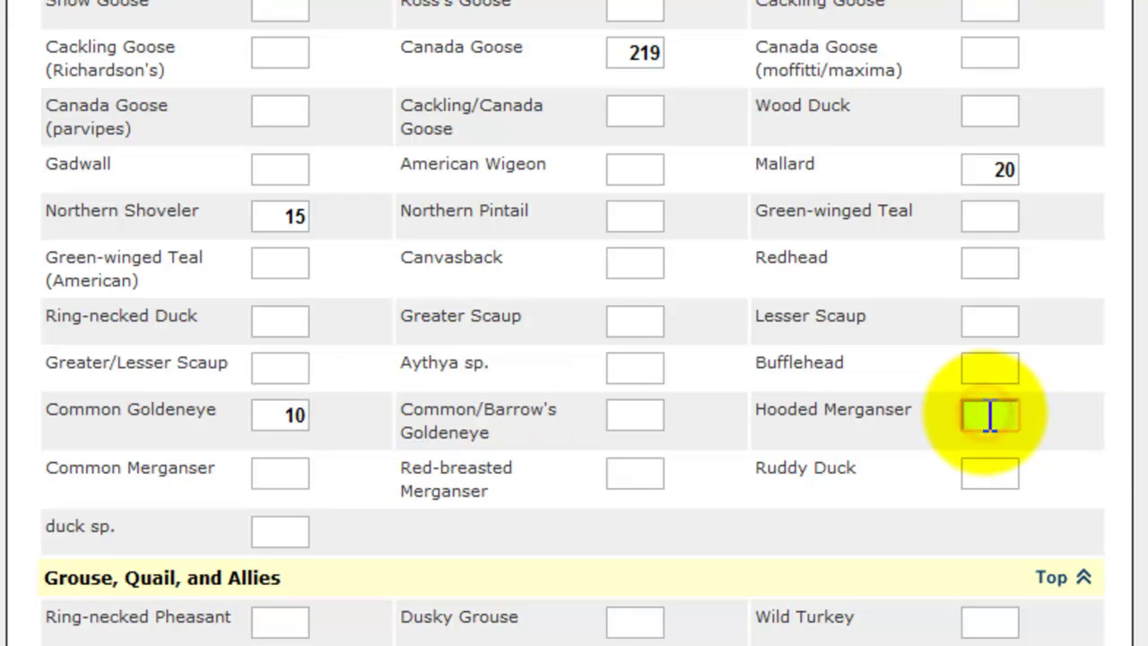
{"action": "type", "text": "3"}
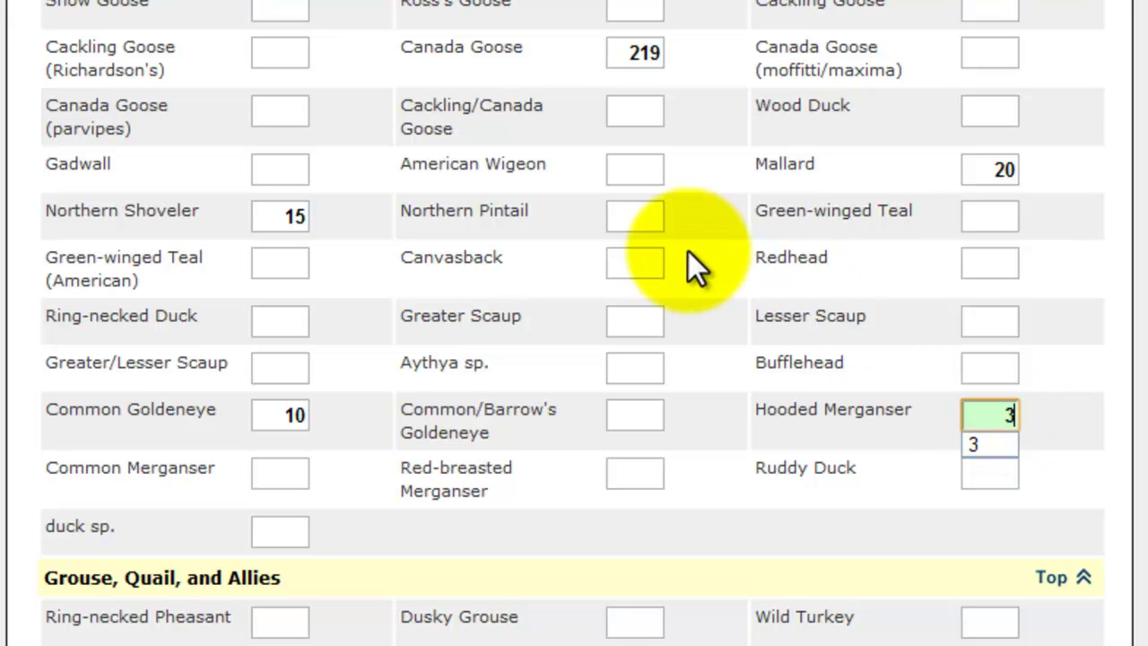
{"action": "left_click", "coordinate": [654, 262]}
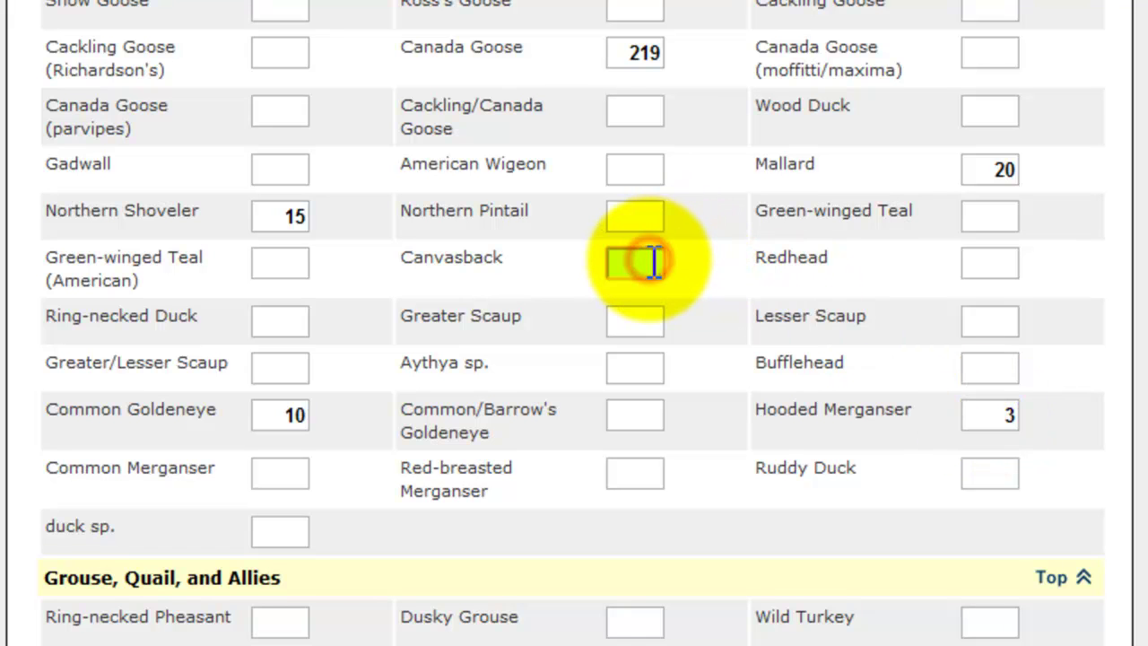
{"action": "type", "text": "1"}
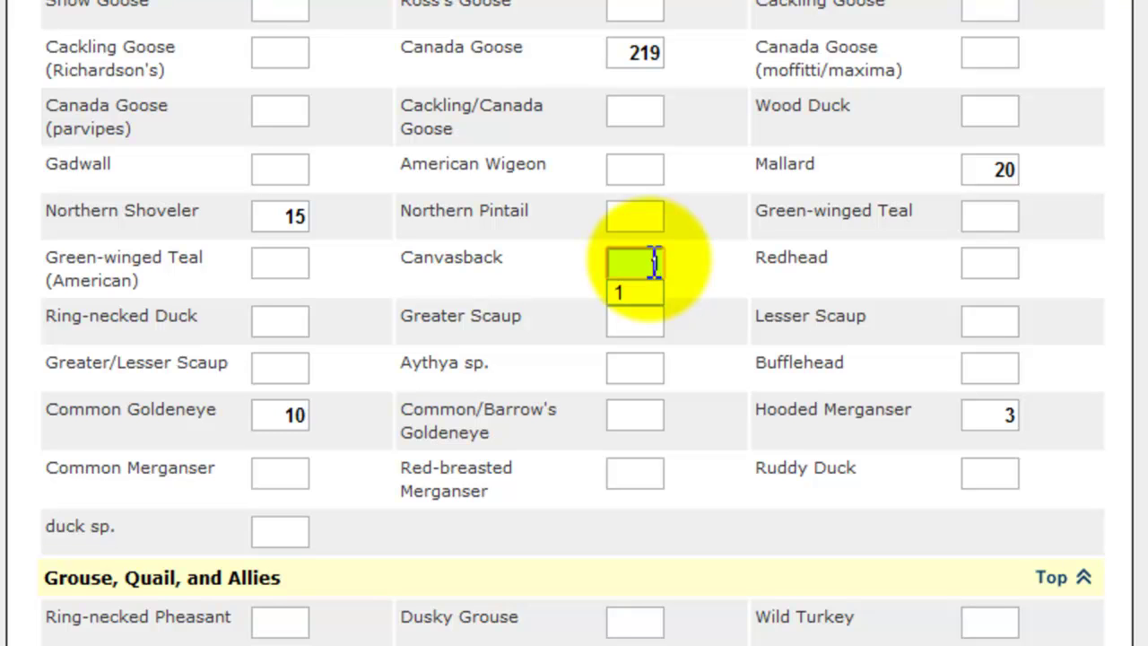
- Record 2 for Ring-necked Duck and 4 for Green-winged Teal in the Waterfowl checklist
{"action": "left_click", "coordinate": [287, 324]}
{"action": "type", "text": "2"}
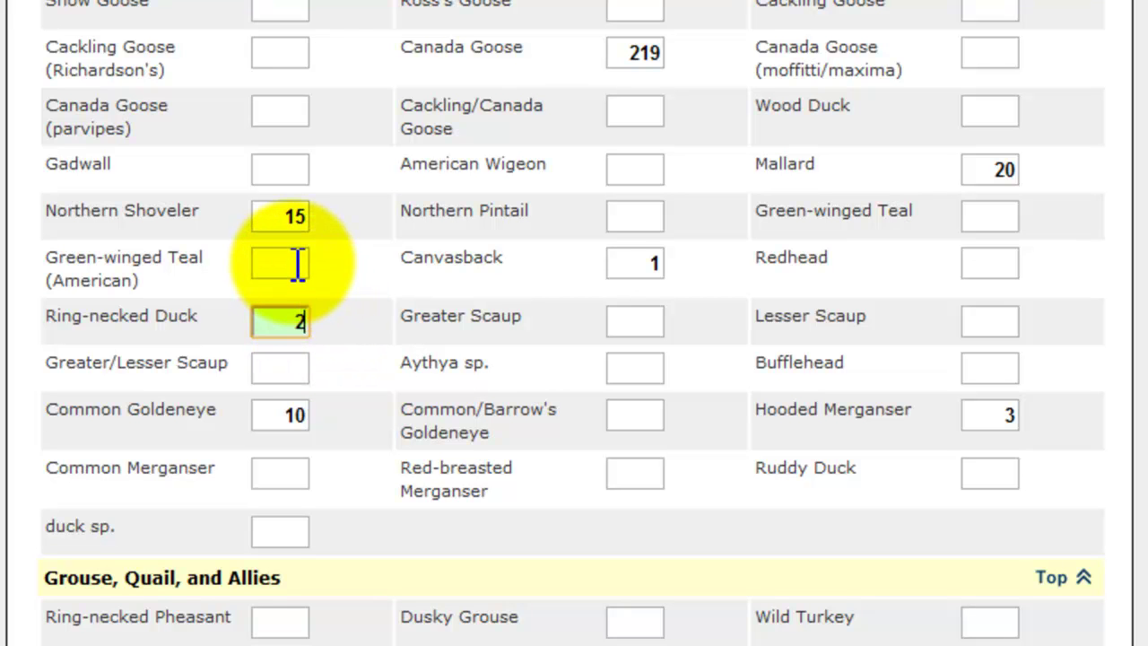
{"action": "left_click", "coordinate": [1004, 216]}
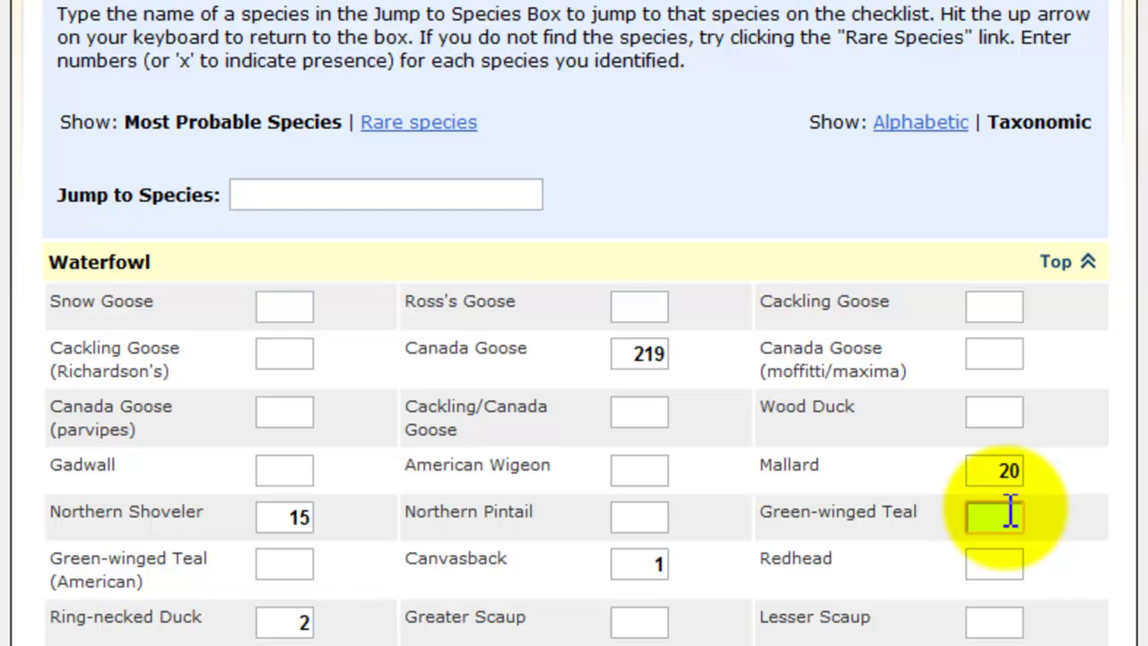
{"action": "type", "text": "4"}
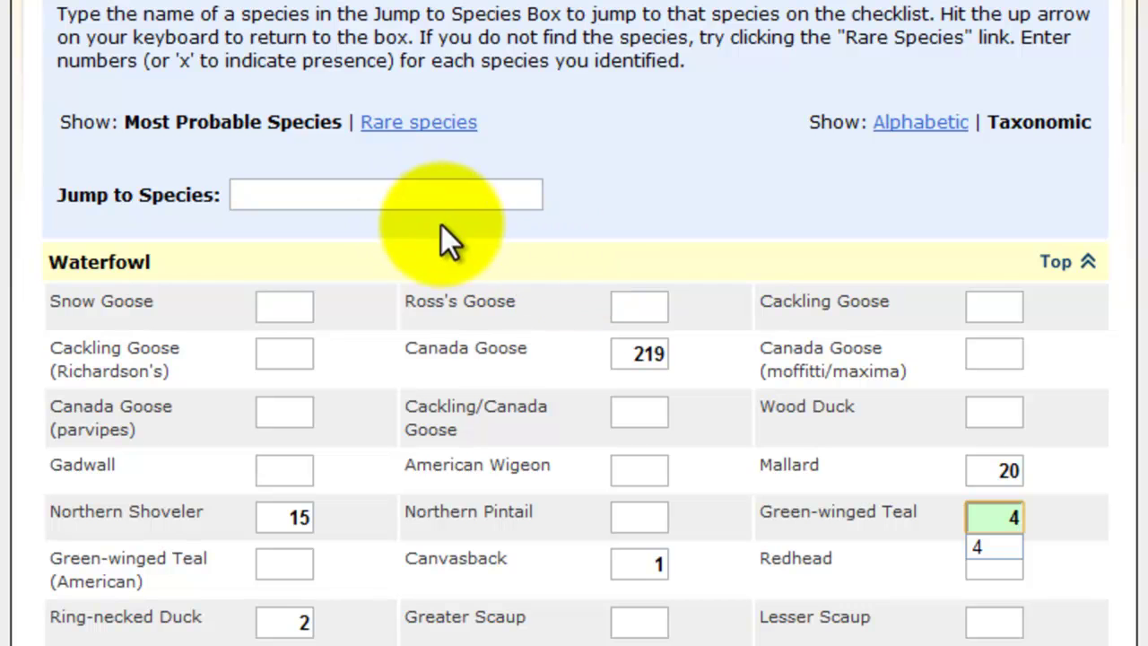
{"action": "left_click", "coordinate": [722, 468]}
- Jump to Ring-billed Gull through the species search for "ring-bill" and record a count of 40
{"action": "left_click", "coordinate": [408, 196]}
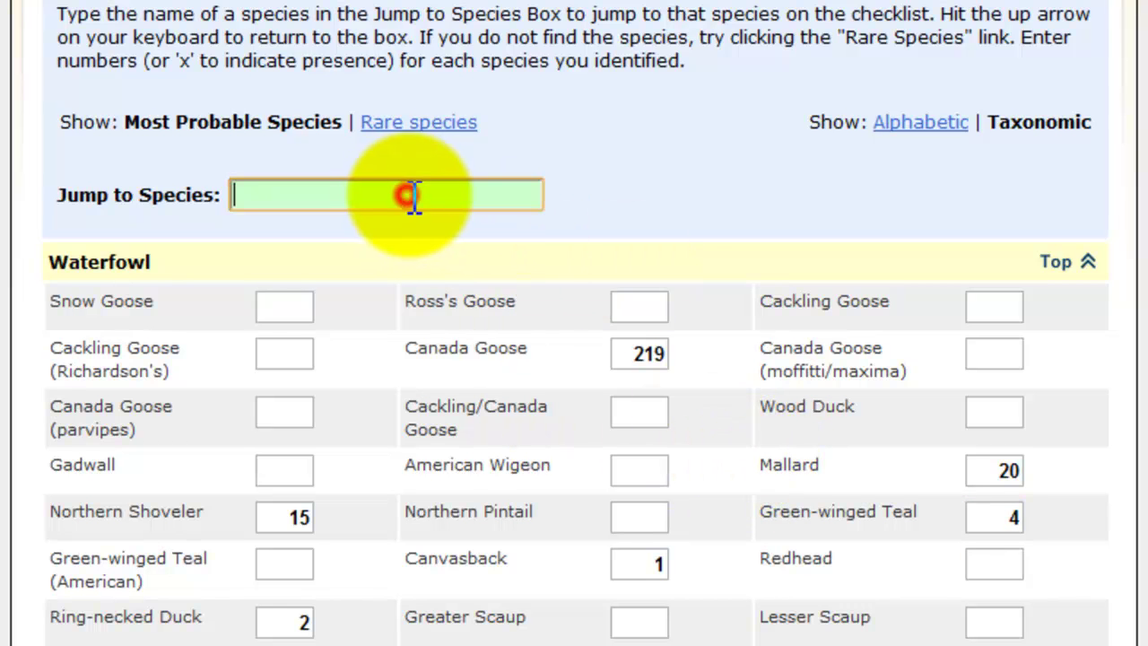
{"action": "type", "text": "ring"}
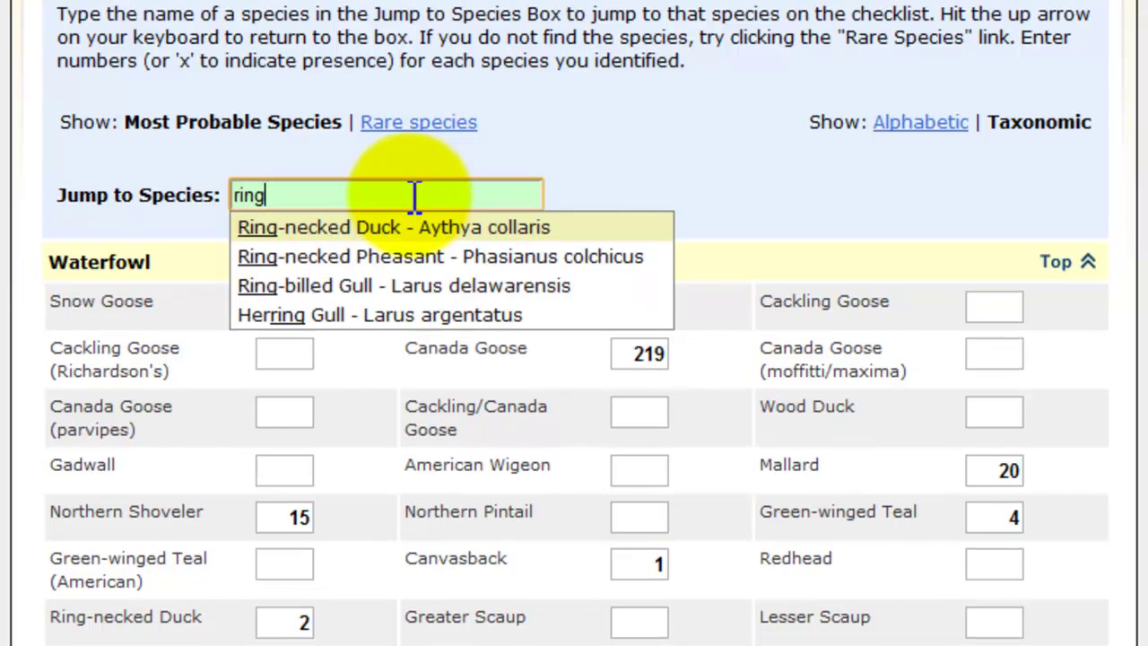
{"action": "type", "text": "-bill"}
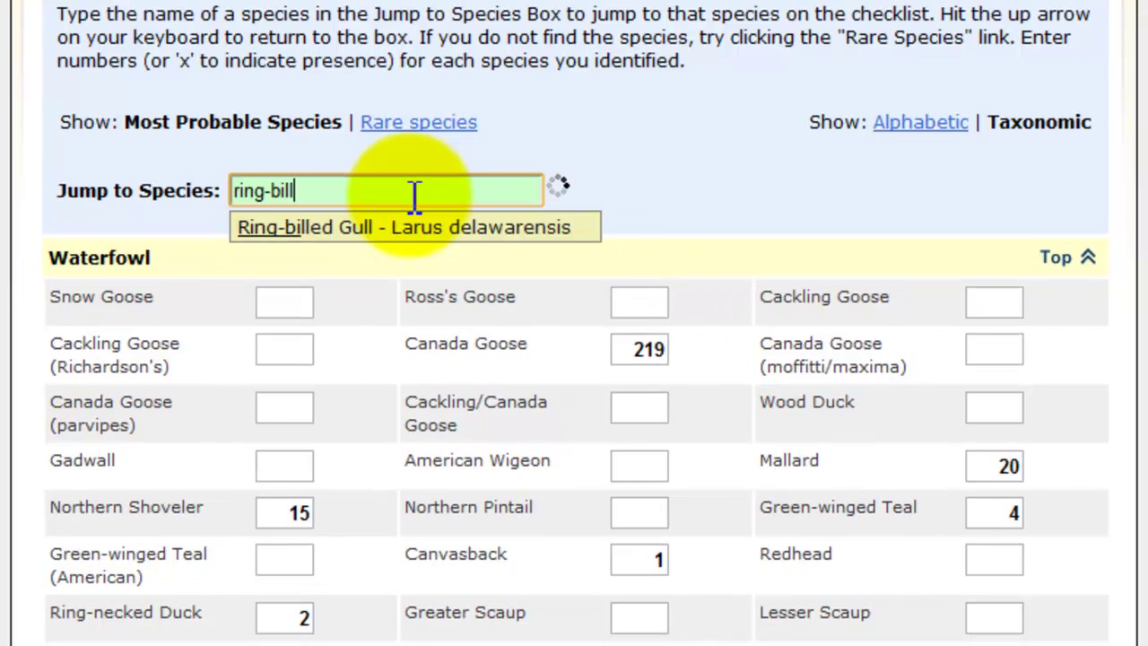
{"action": "left_click", "coordinate": [372, 228]}
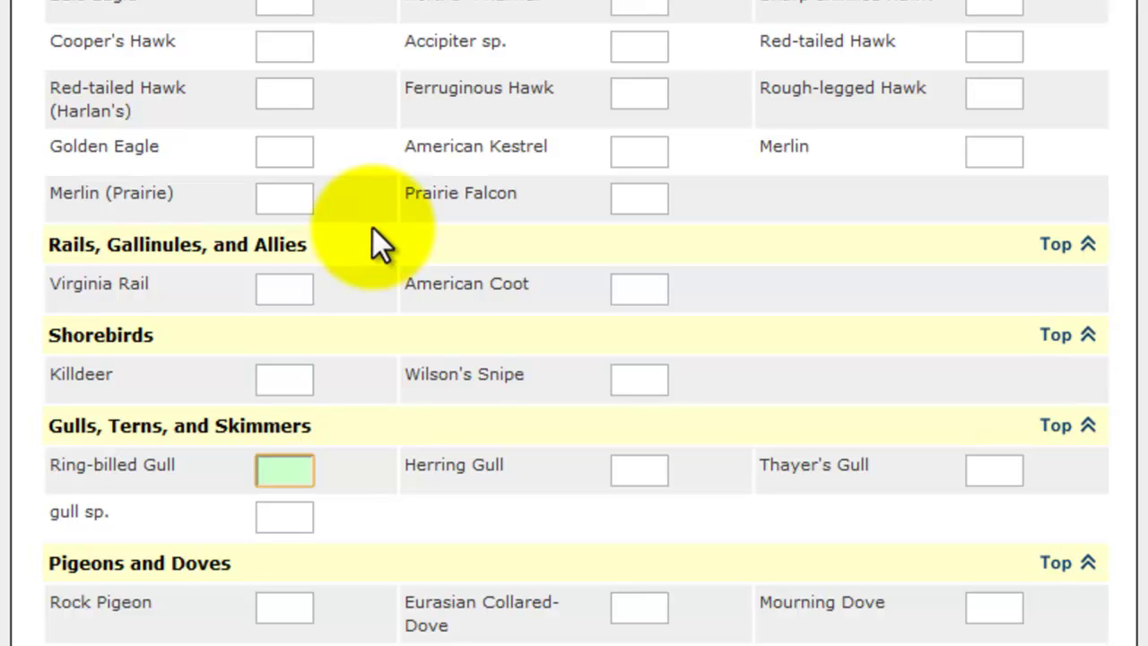
{"action": "type", "text": "40"}
{"action": "left_click", "coordinate": [395, 472]}
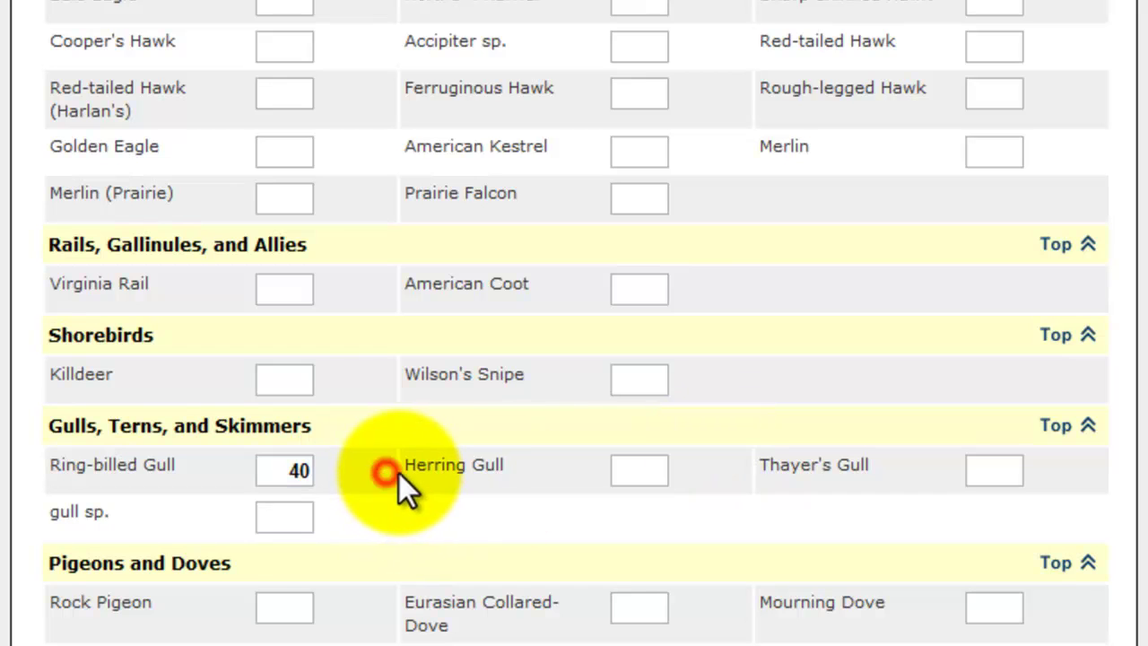
- Return to the species search and look for Barrow's Goldeneye among the most probable species
{"action": "left_click", "coordinate": [1058, 427]}
{"action": "scroll", "coordinate": [409, 367], "scroll_direction": "down", "scroll_amount": 2}
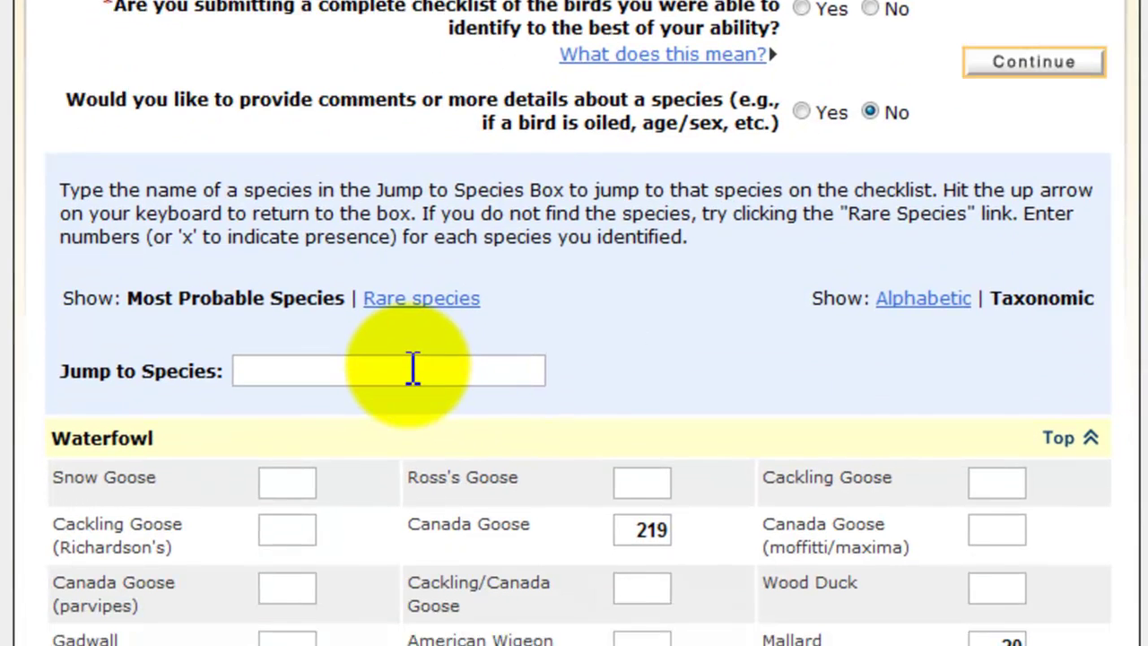
{"action": "left_click", "coordinate": [415, 306]}
{"action": "type", "text": "Ba"}
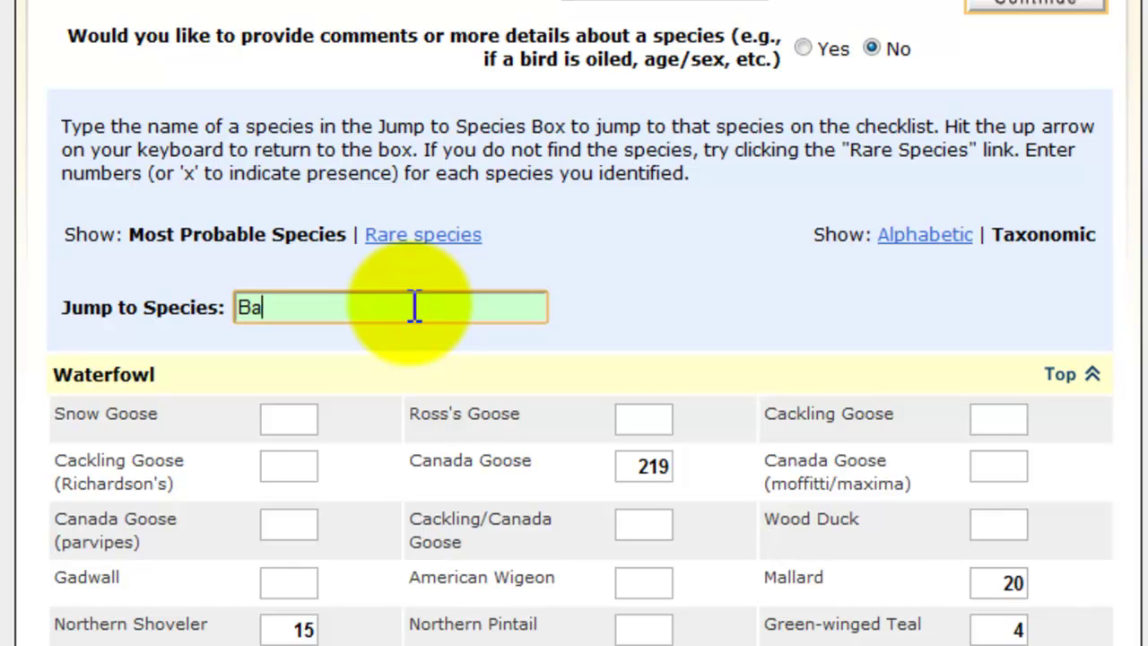
{"action": "type", "text": "rrow"}
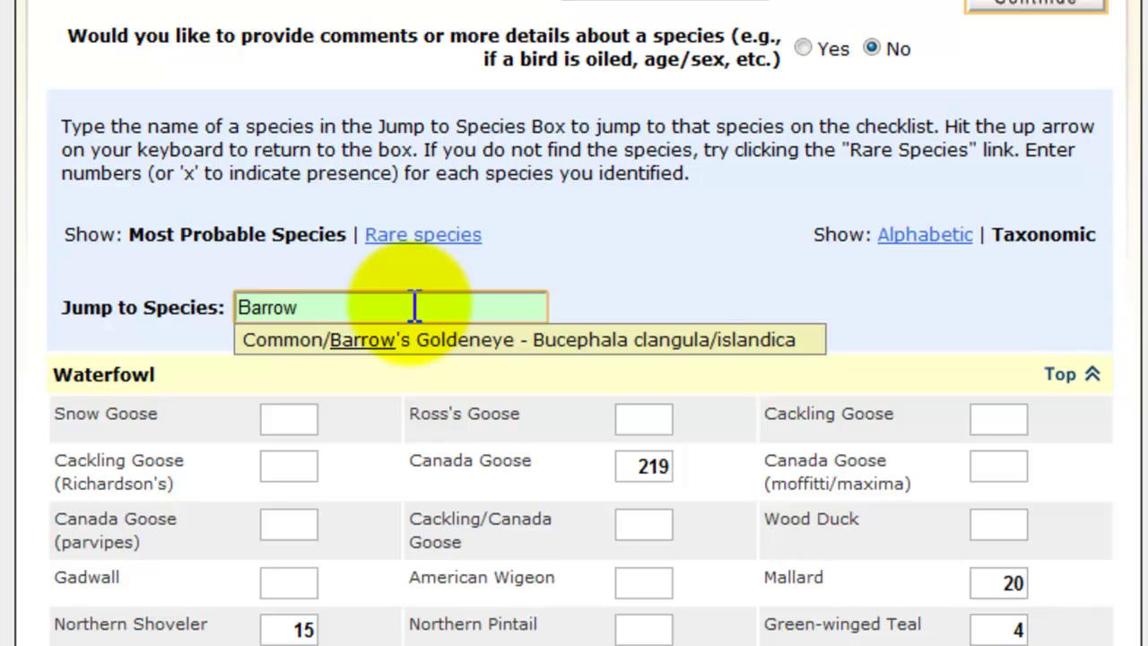
{"action": "type", "text": "'s Gol"}
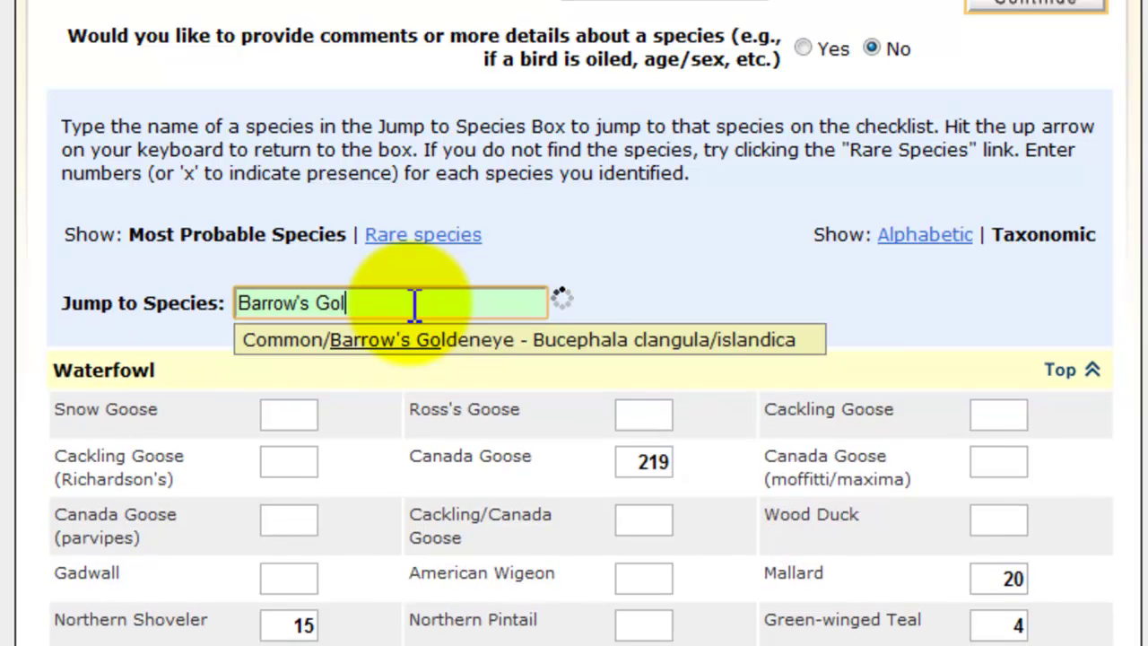
{"action": "type", "text": "dene"}
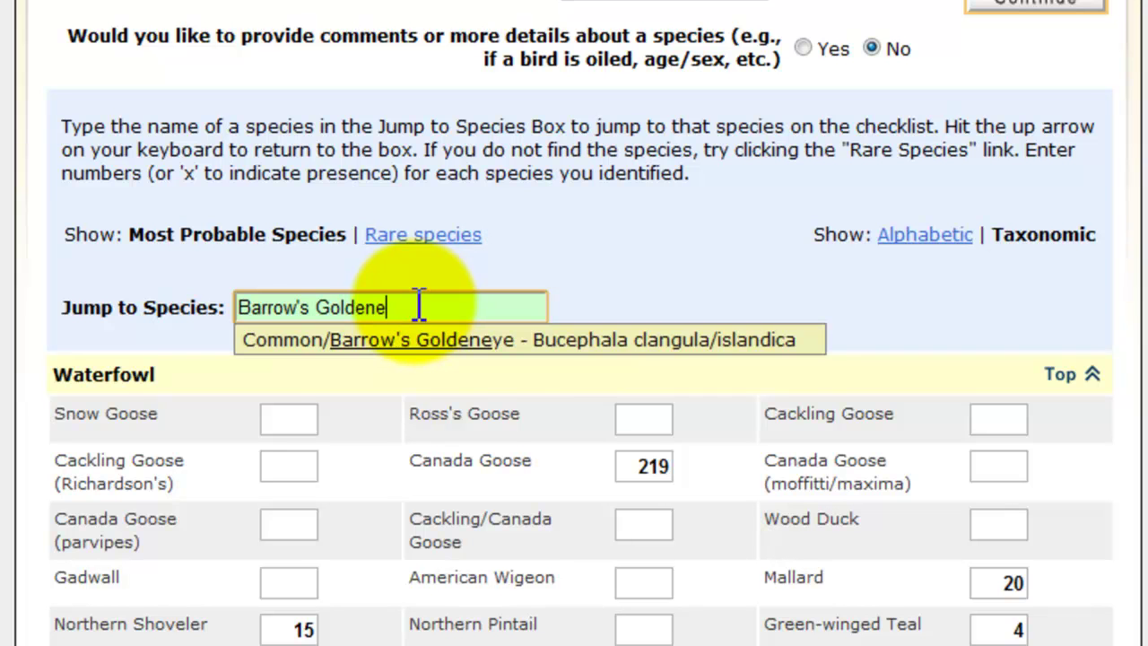
{"action": "type", "text": "ye"}
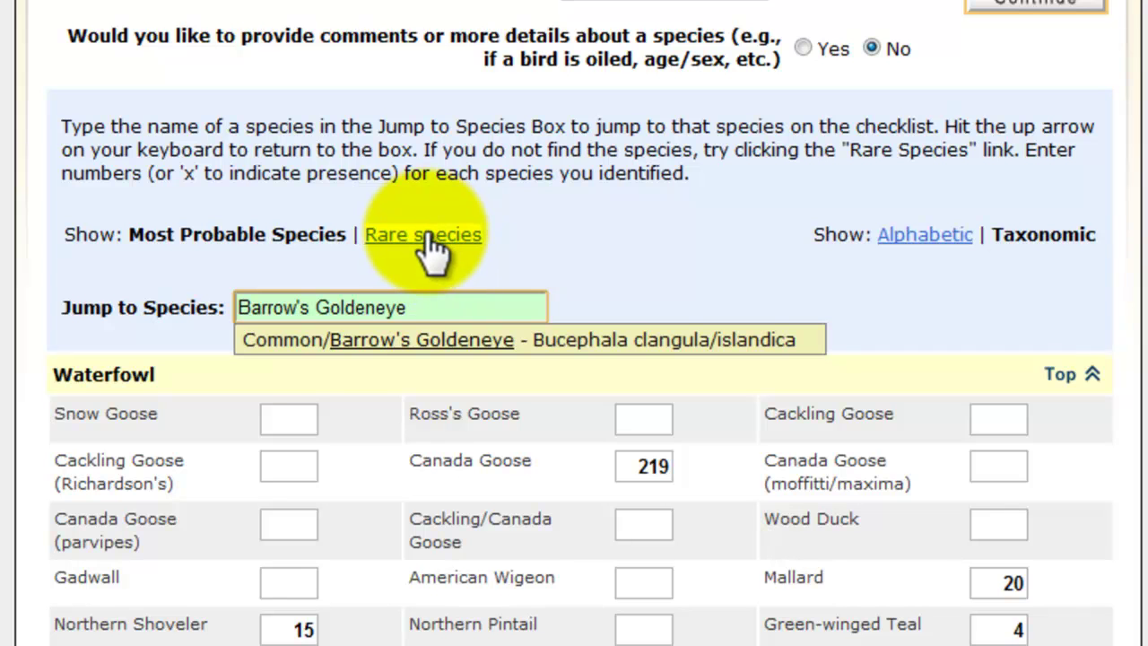
- Switch the checklist to rare species, add Barrow's Goldeneye and record a count of 1
{"action": "left_click", "coordinate": [428, 235]}
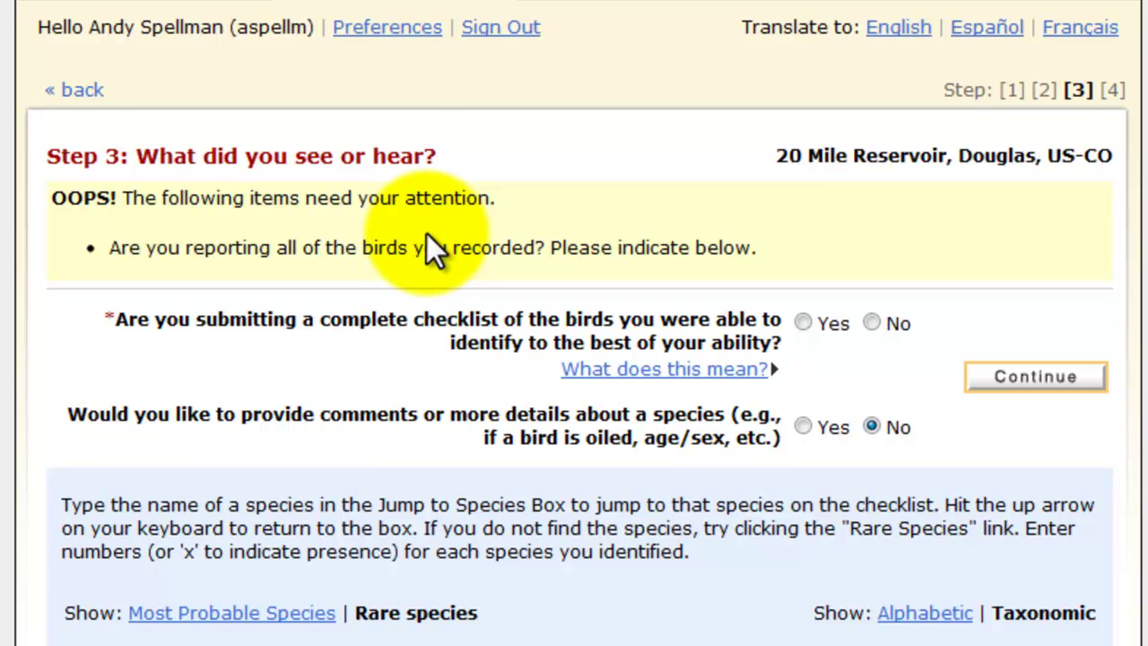
{"action": "scroll", "coordinate": [427, 234], "scroll_direction": "down", "scroll_amount": 3}
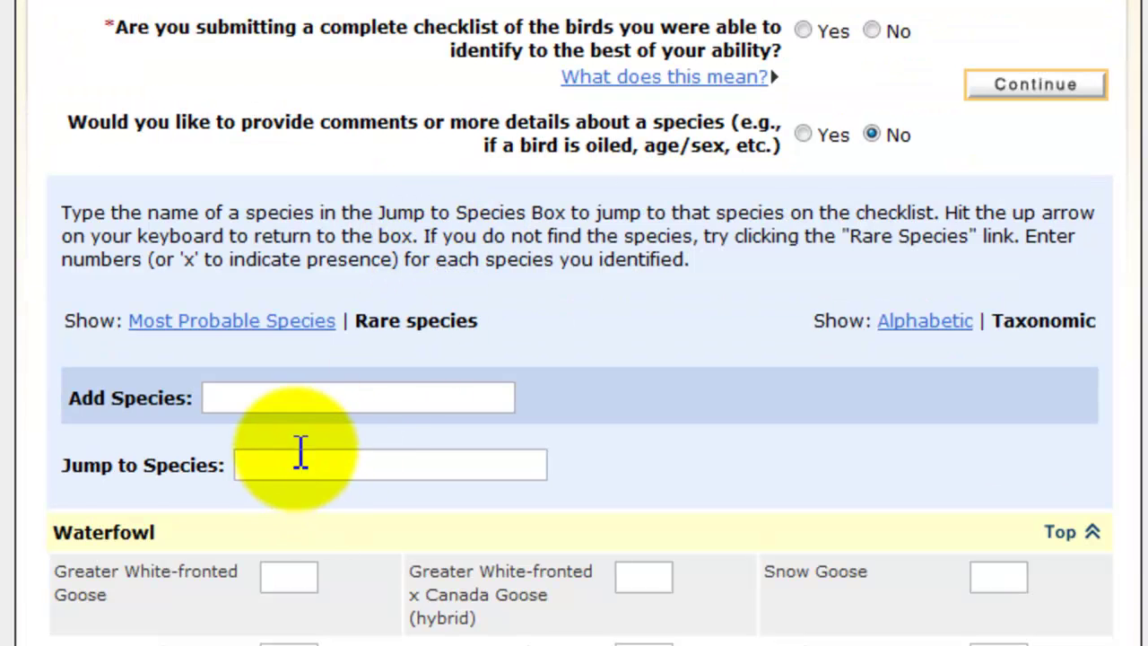
{"action": "left_click", "coordinate": [256, 402]}
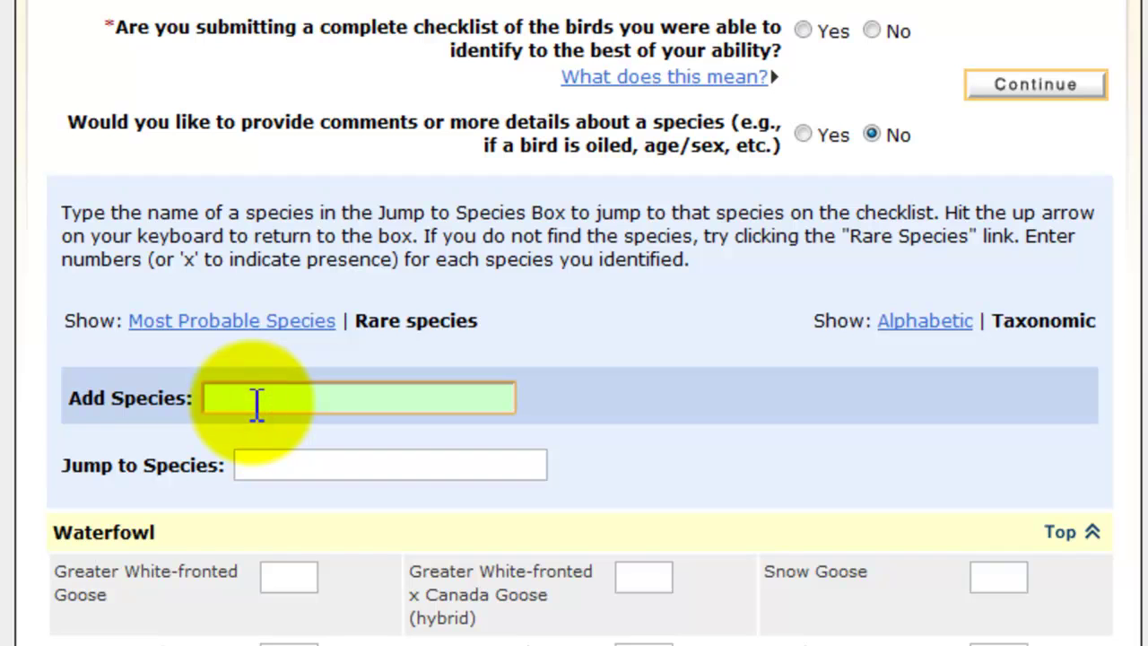
{"action": "type", "text": "Barrow's"}
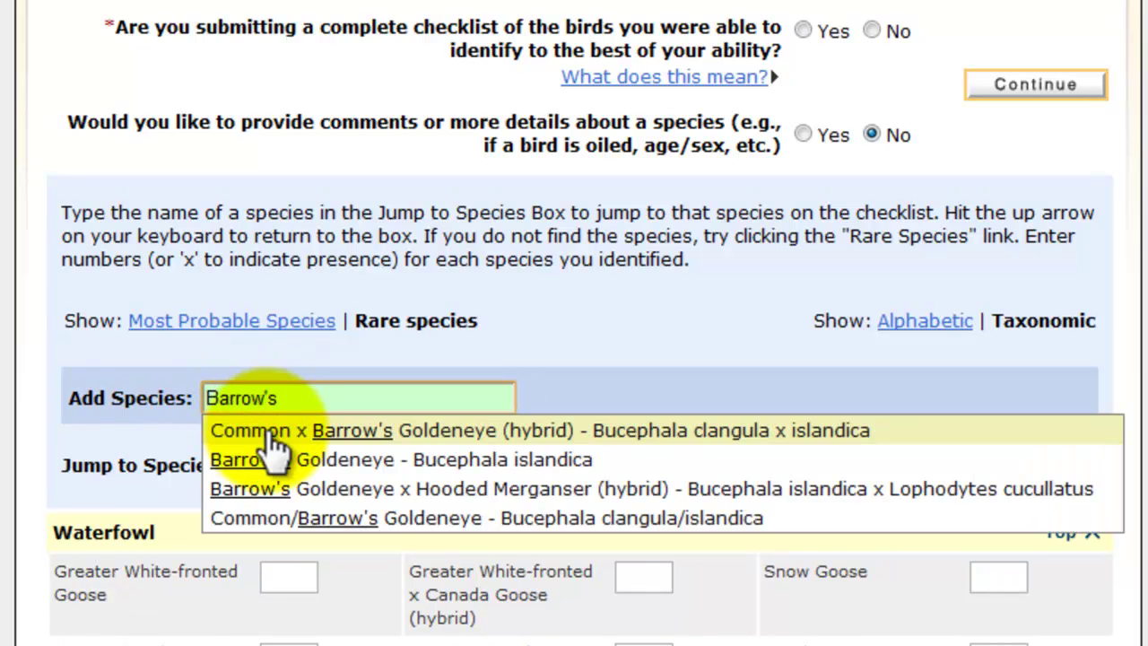
{"action": "left_click", "coordinate": [283, 462]}
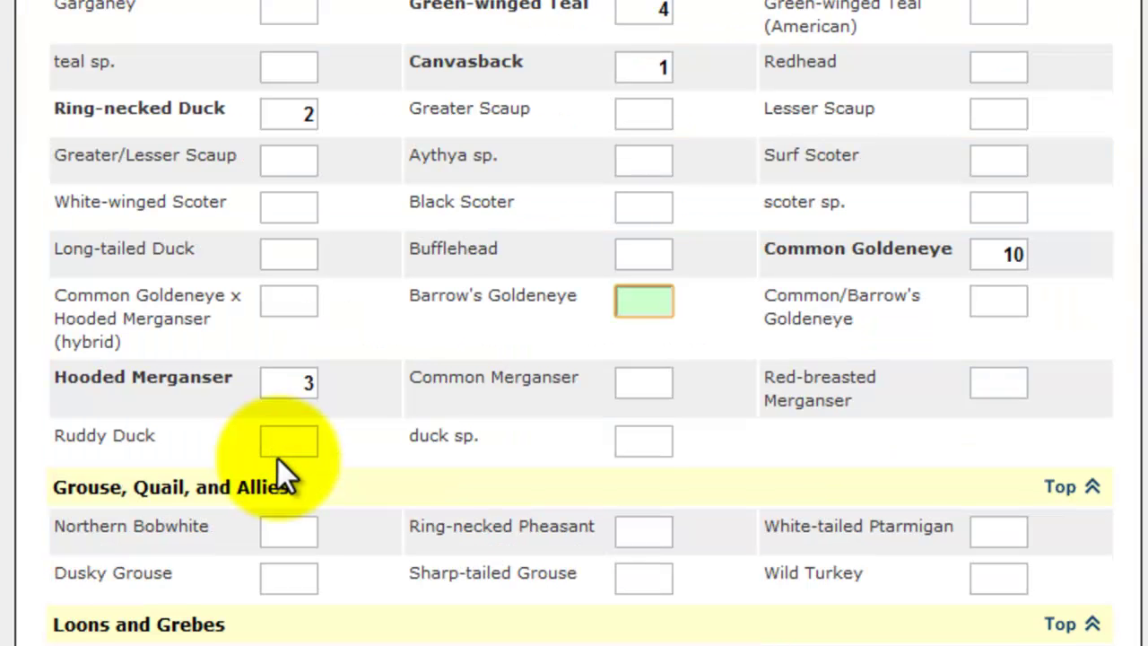
{"action": "type", "text": "1"}
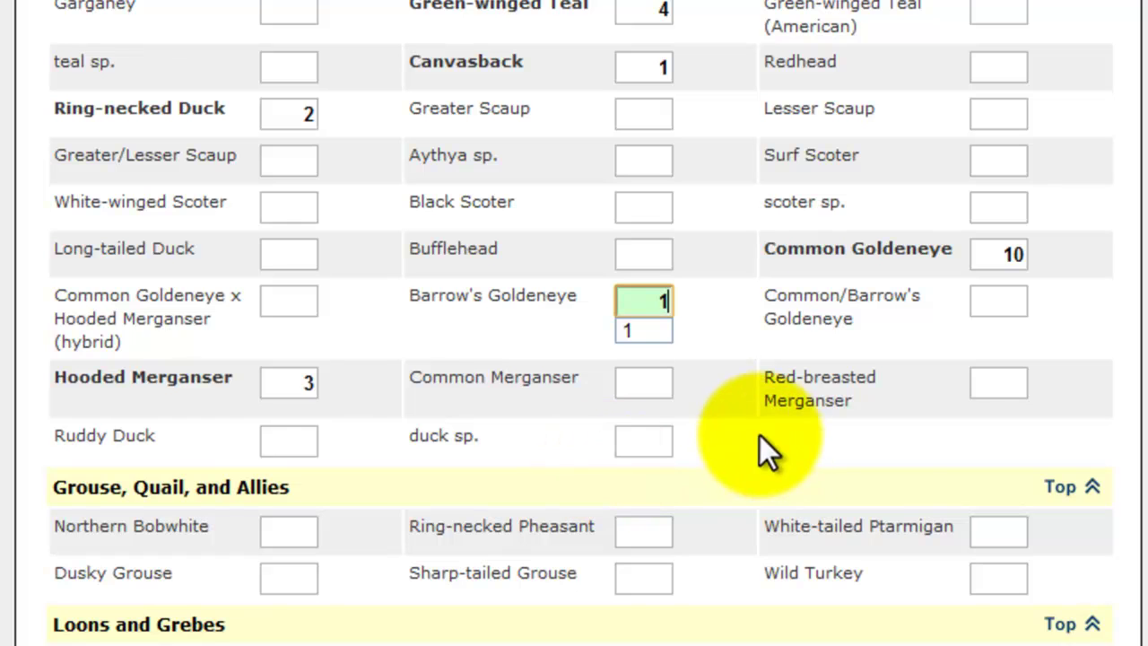
{"action": "left_click", "coordinate": [704, 302]}
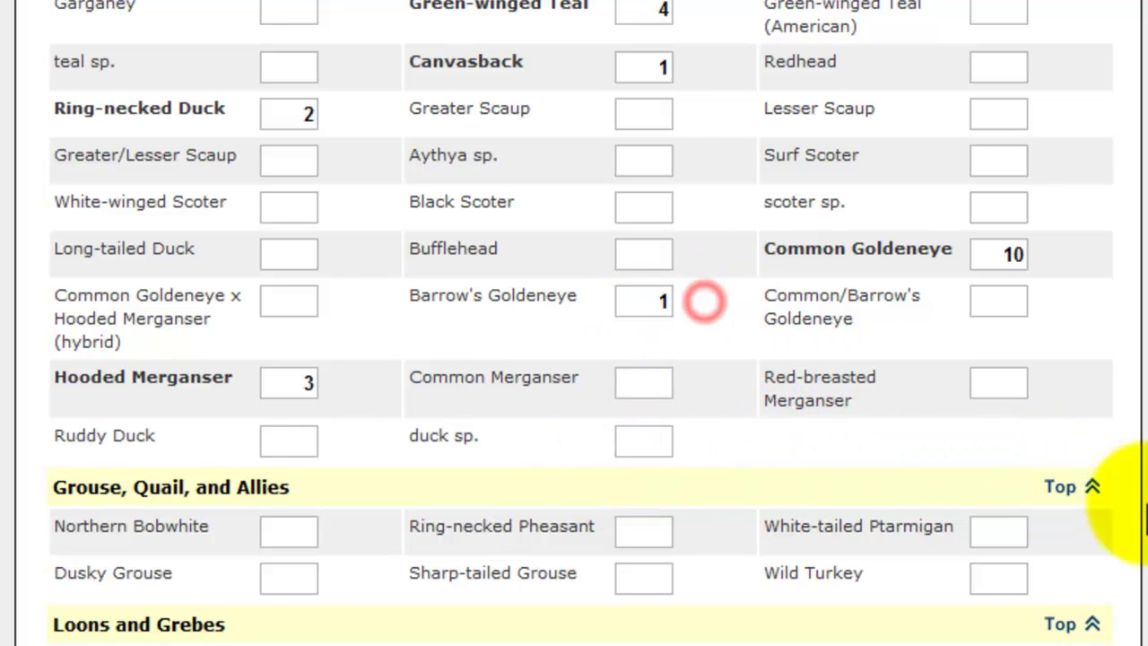
- Jump to Black-billed Magpie through the species search and record a count of 1
{"action": "left_click", "coordinate": [1077, 491]}
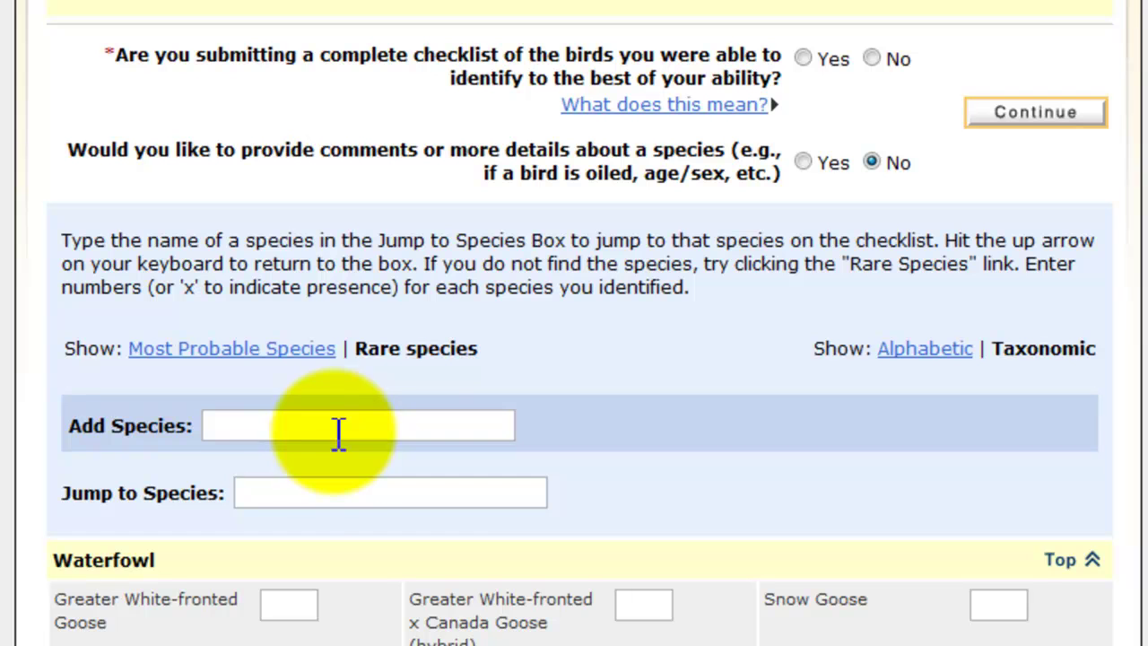
{"action": "left_click", "coordinate": [332, 488]}
{"action": "type", "text": "black-billed"}
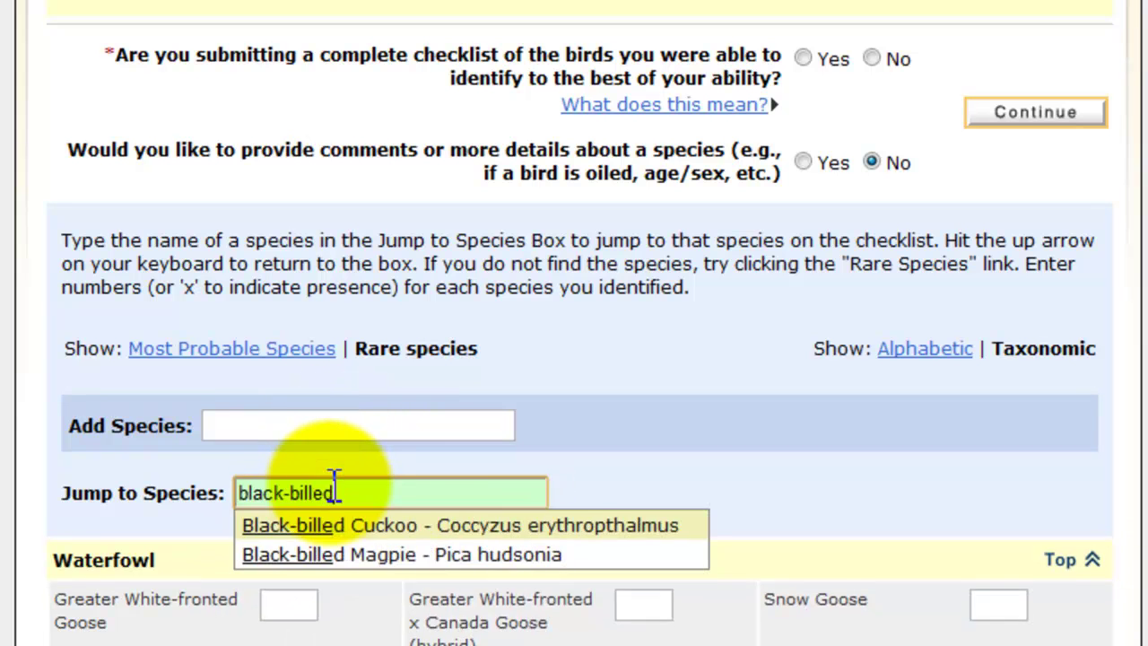
{"action": "type", "text": " m"}
{"action": "left_click", "coordinate": [357, 529]}
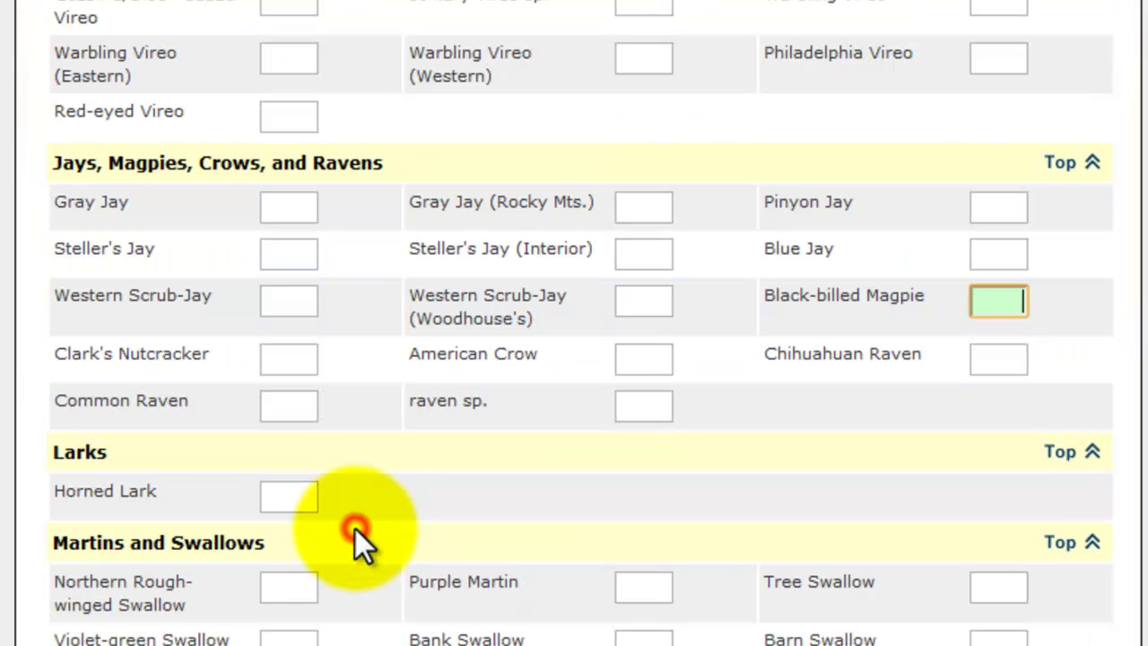
{"action": "type", "text": "1"}
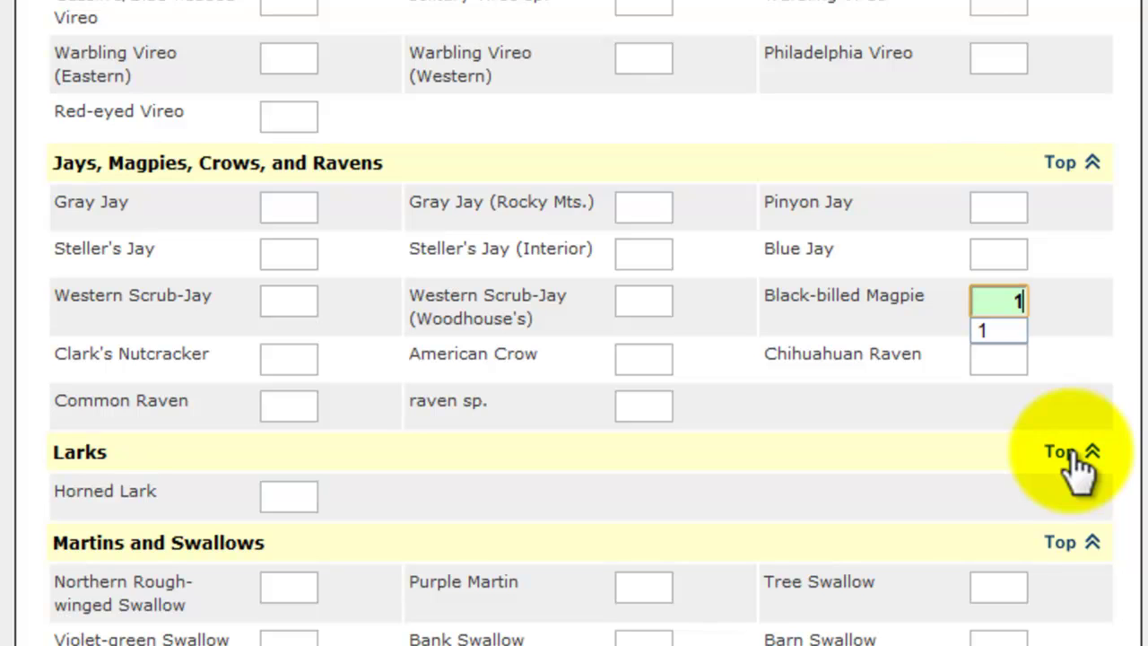
{"action": "left_click", "coordinate": [937, 397]}
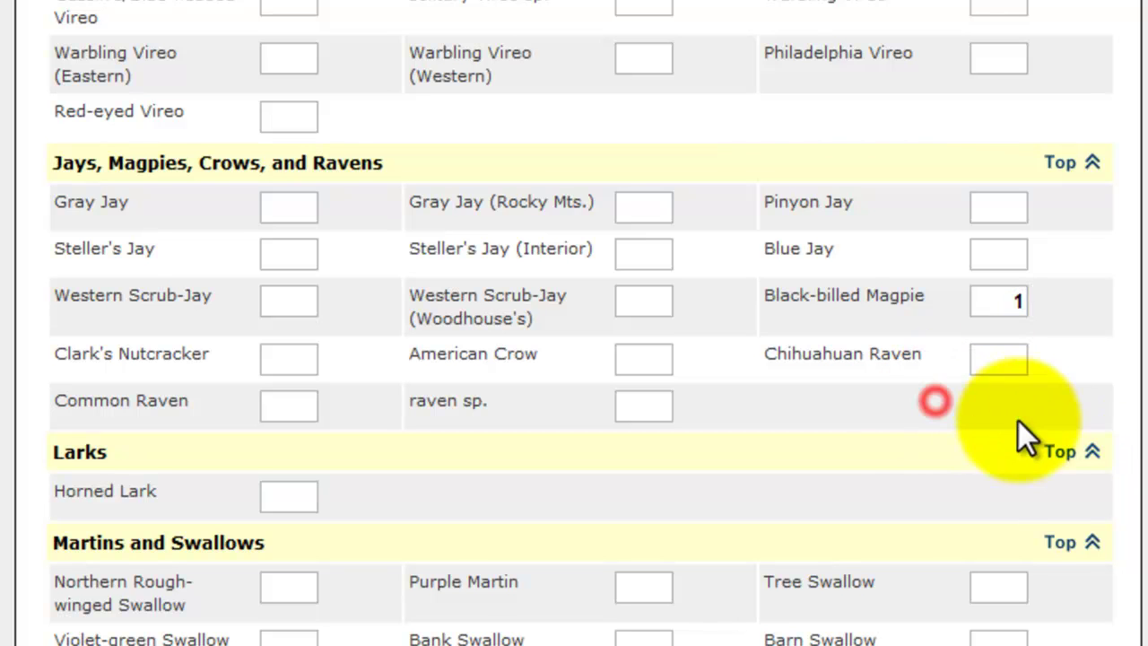
- Declare the checklist complete, choose to provide comments or details about species, and submit the sightings page
{"action": "left_click", "coordinate": [1063, 454]}
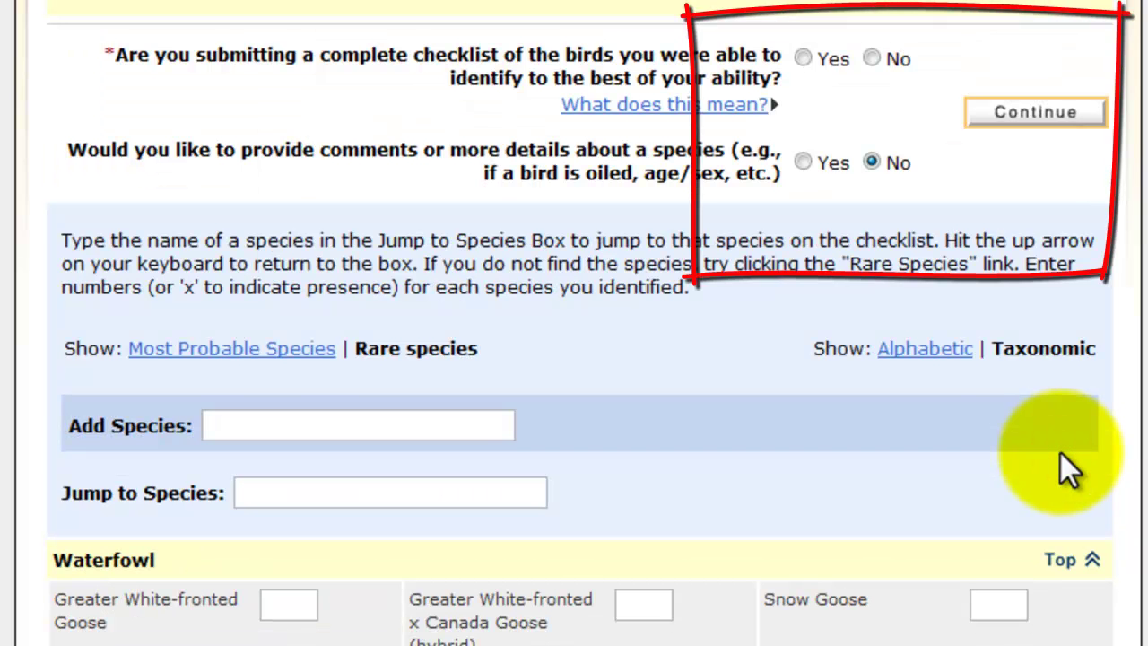
{"action": "left_click", "coordinate": [803, 58]}
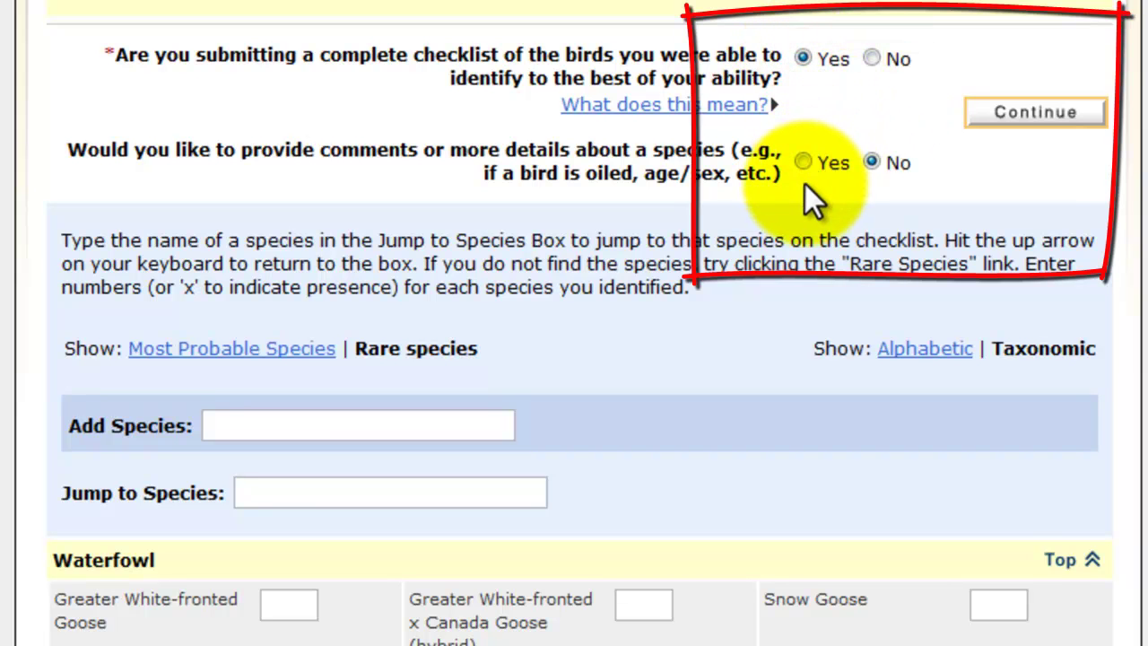
{"action": "left_click", "coordinate": [802, 162]}
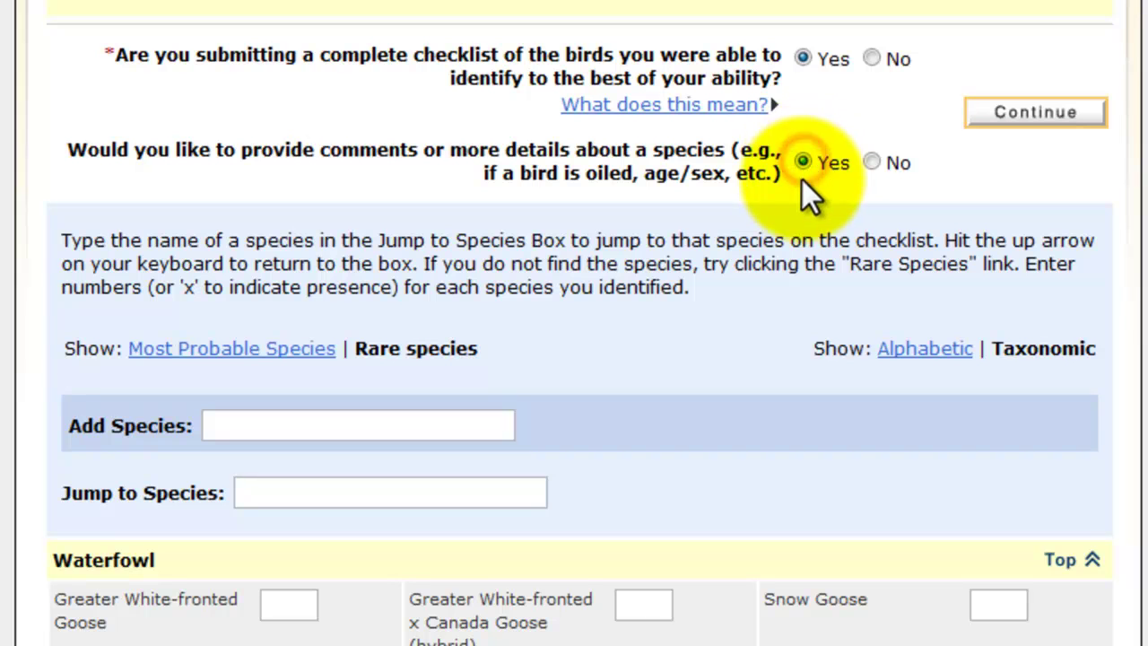
{"action": "left_click", "coordinate": [1032, 118]}
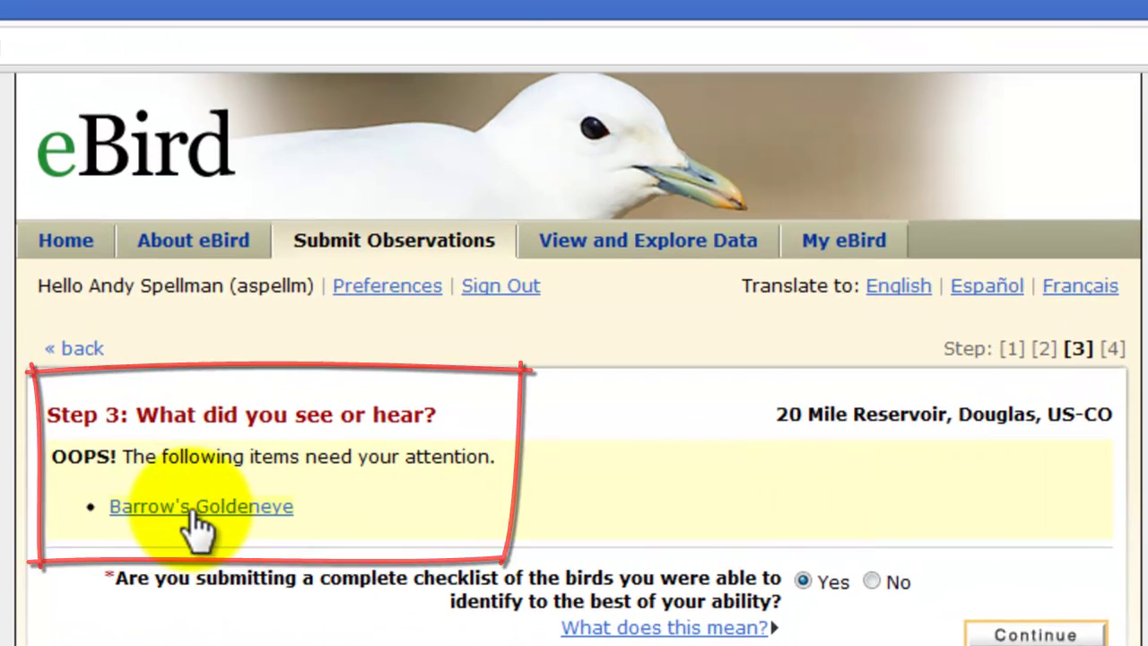
- Confirm the flagged Barrow's Goldeneye observation and continue to the additional observation details
{"action": "left_click", "coordinate": [191, 513]}
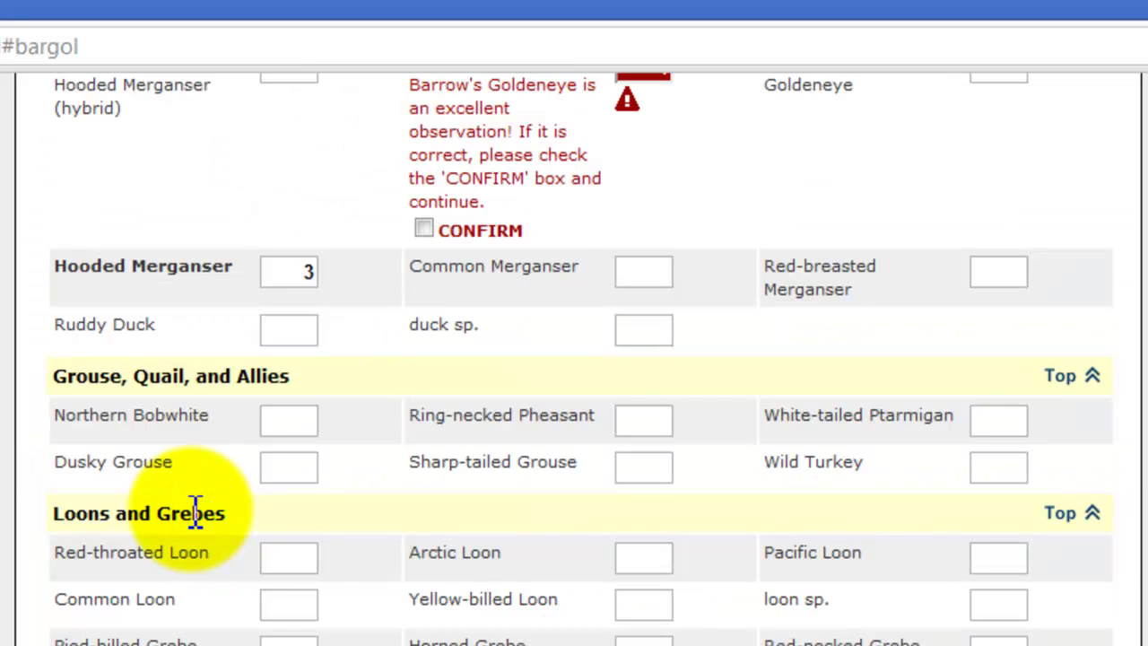
{"action": "left_click", "coordinate": [423, 229]}
{"action": "left_click", "coordinate": [1074, 377]}
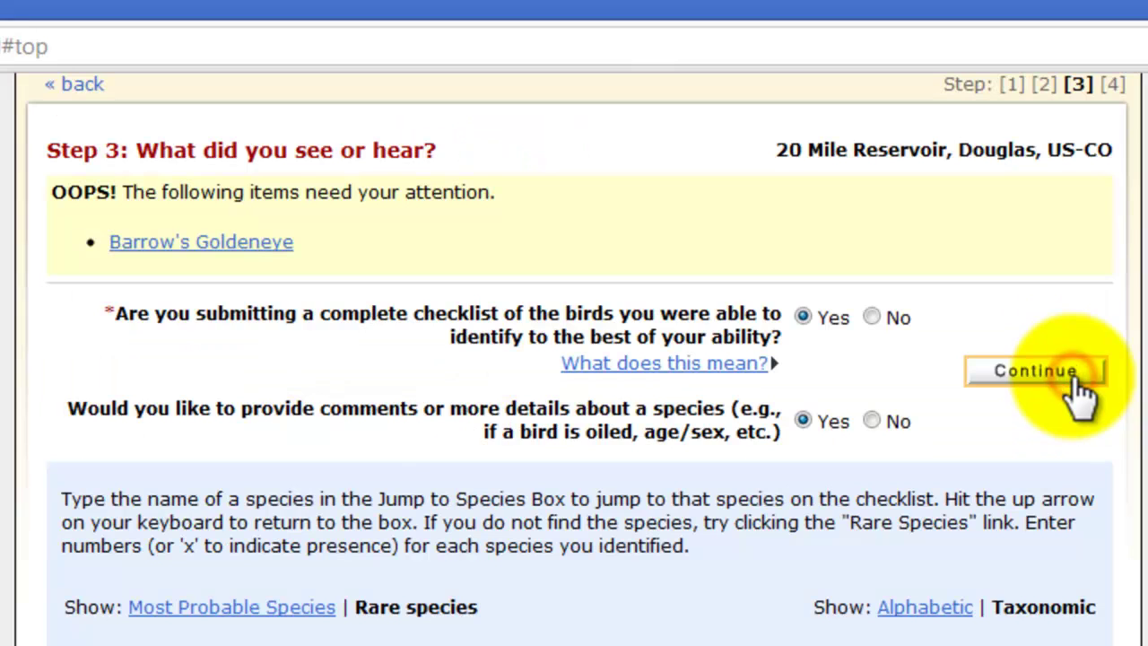
{"action": "left_click", "coordinate": [1022, 388]}
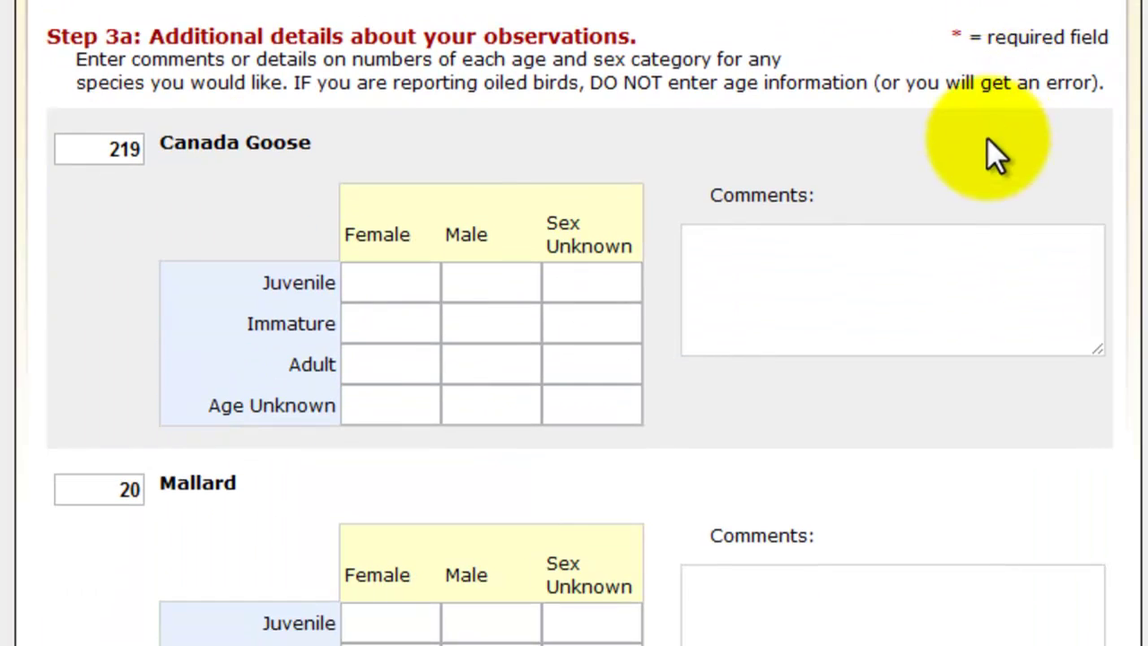
- Record the Barrow's Goldeneye as 1 adult female in its age and sex table
{"action": "scroll", "coordinate": [989, 146], "scroll_direction": "down", "scroll_amount": 5}
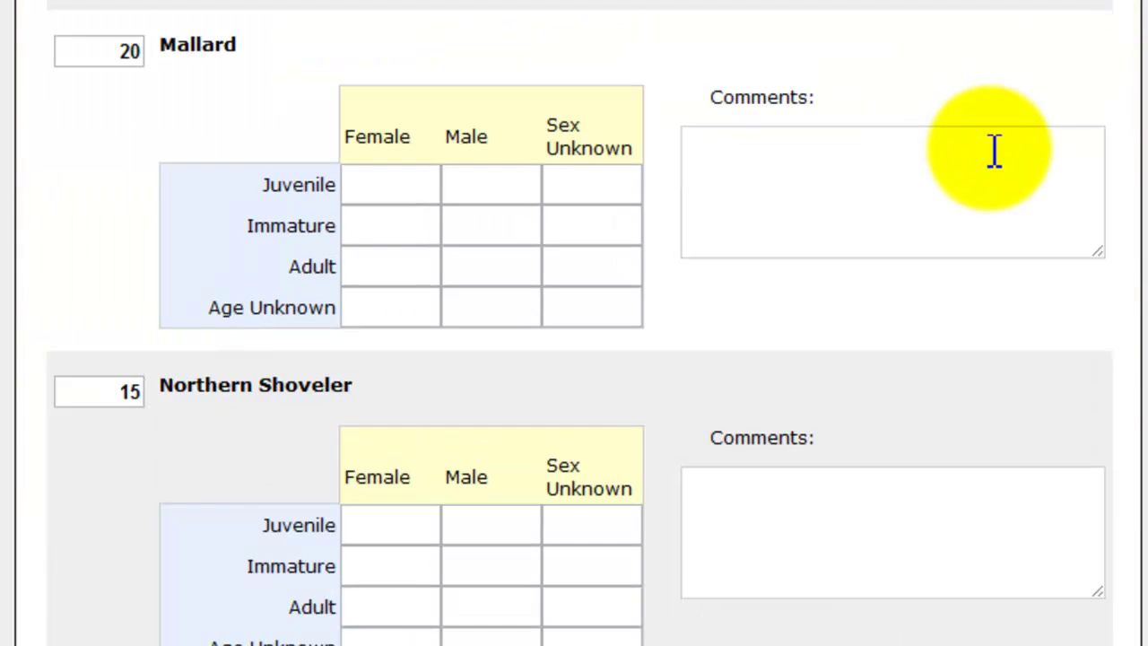
{"action": "scroll", "coordinate": [994, 153], "scroll_direction": "down", "scroll_amount": 15}
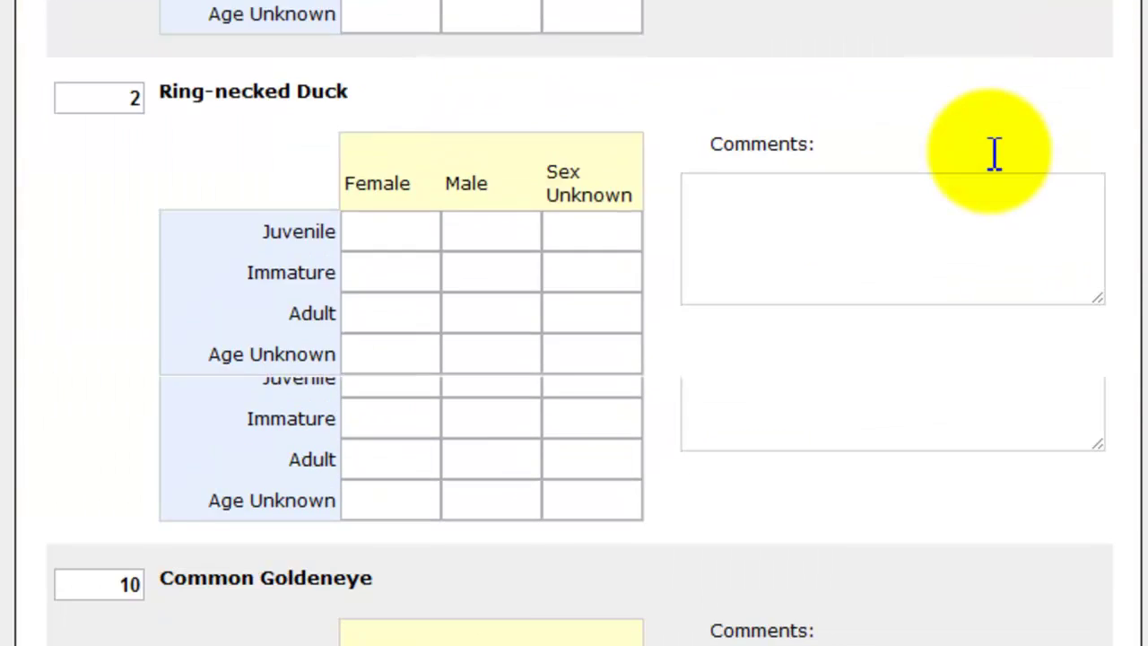
{"action": "scroll", "coordinate": [993, 152], "scroll_direction": "down", "scroll_amount": 6}
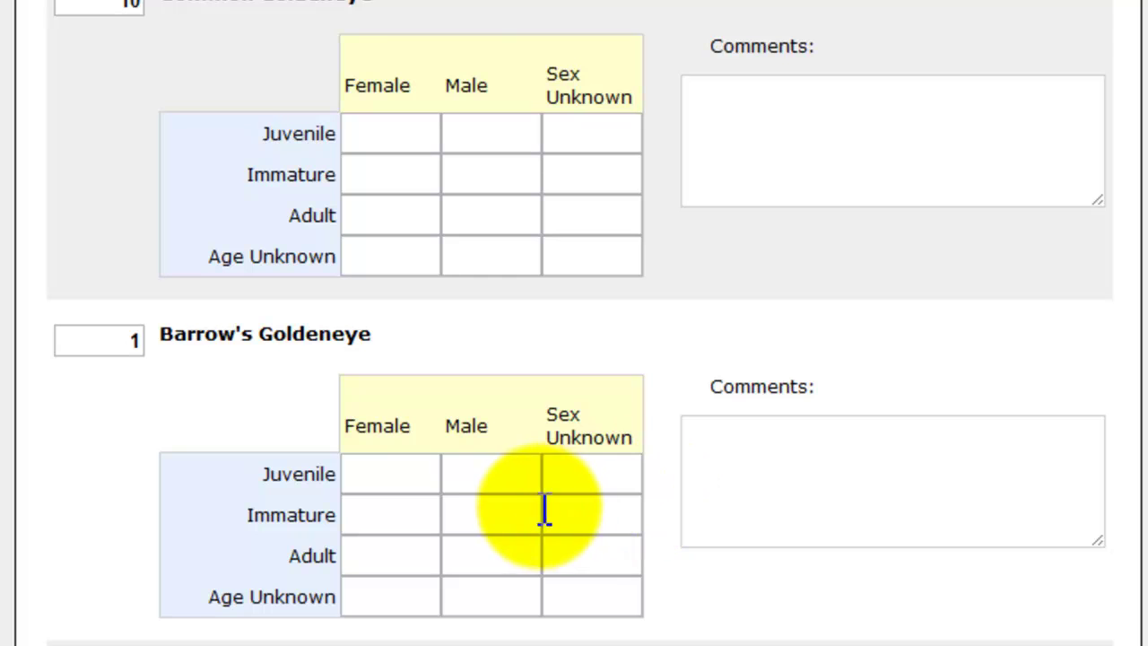
{"action": "left_click", "coordinate": [415, 558]}
{"action": "type", "text": "1"}
- Add the comment "All yellow beak." to the Barrow's Goldeneye and continue to the confirmation and notes page
{"action": "left_click", "coordinate": [754, 462]}
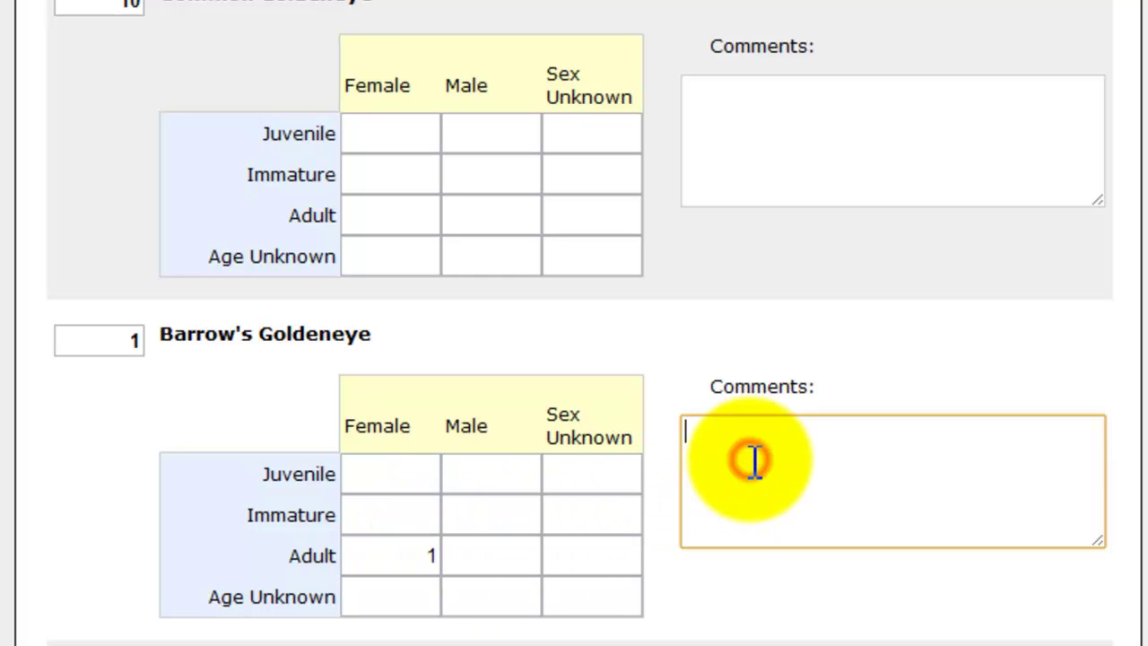
{"action": "type", "text": "All yellow "}
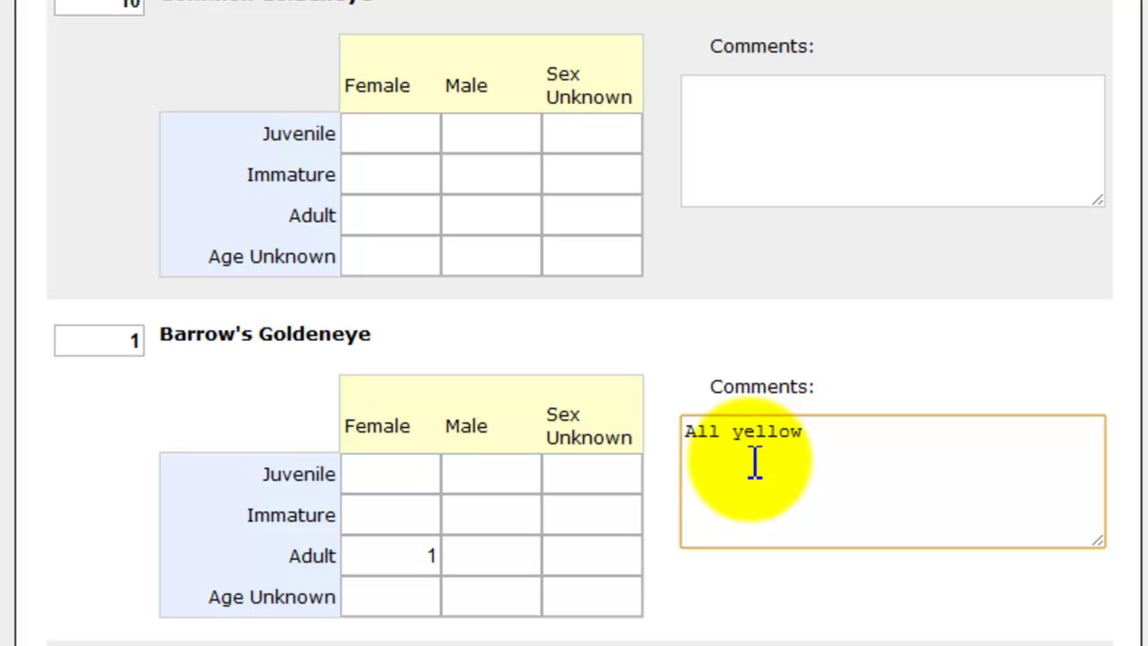
{"action": "type", "text": "beak."}
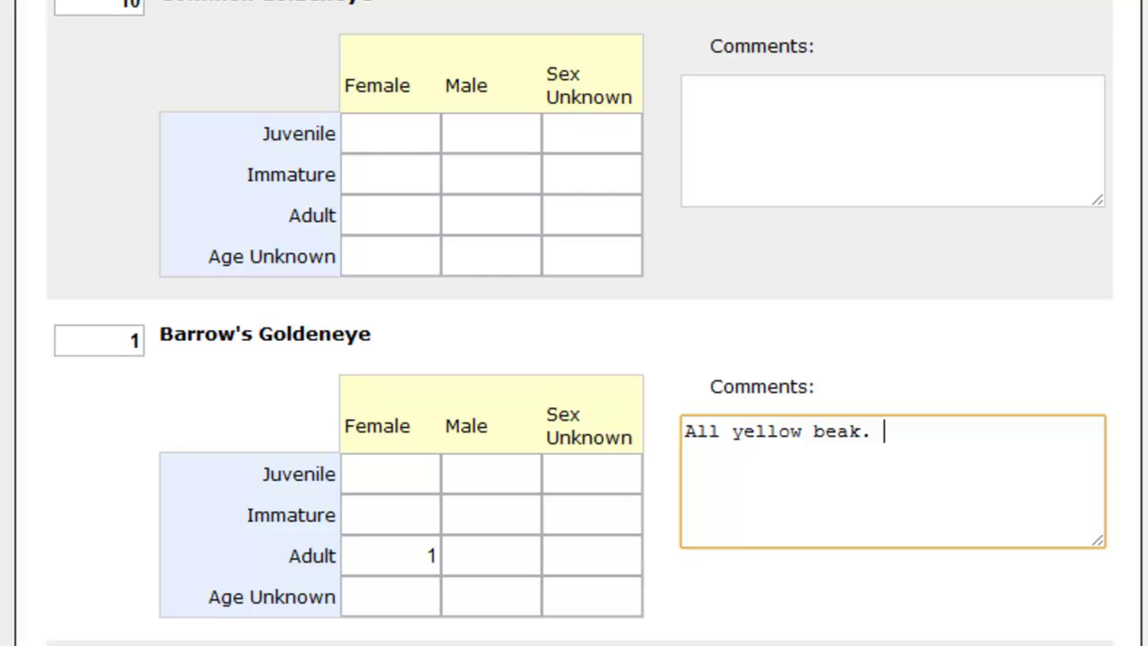
{"action": "scroll", "coordinate": [574, 323], "scroll_direction": "down", "scroll_amount": 15}
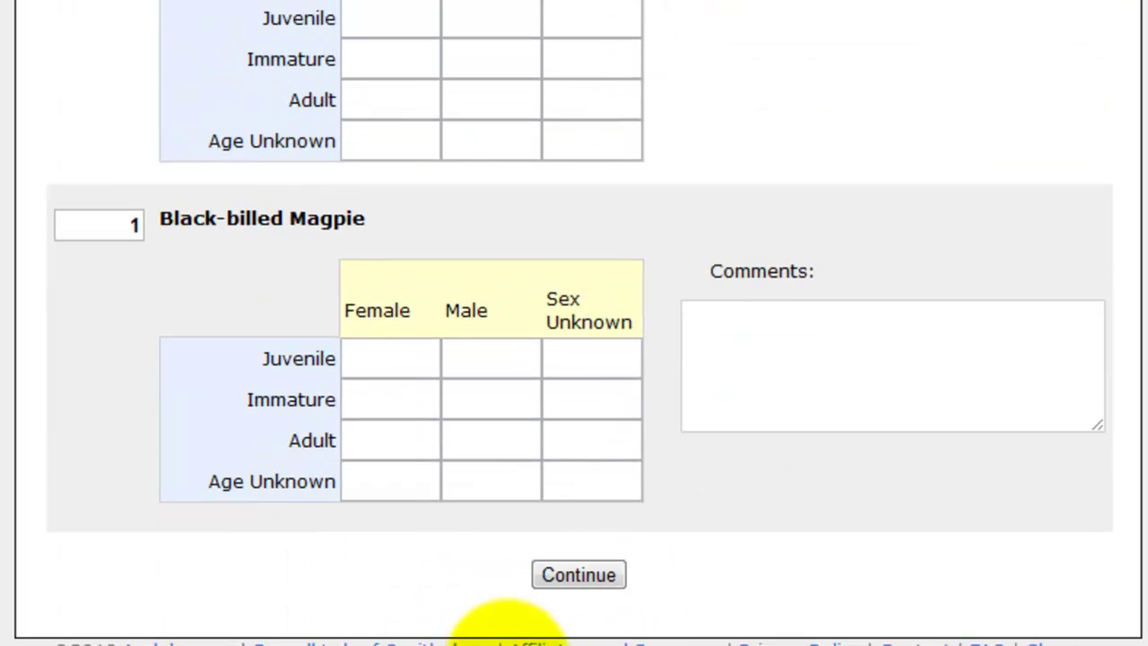
{"action": "left_click", "coordinate": [577, 574]}
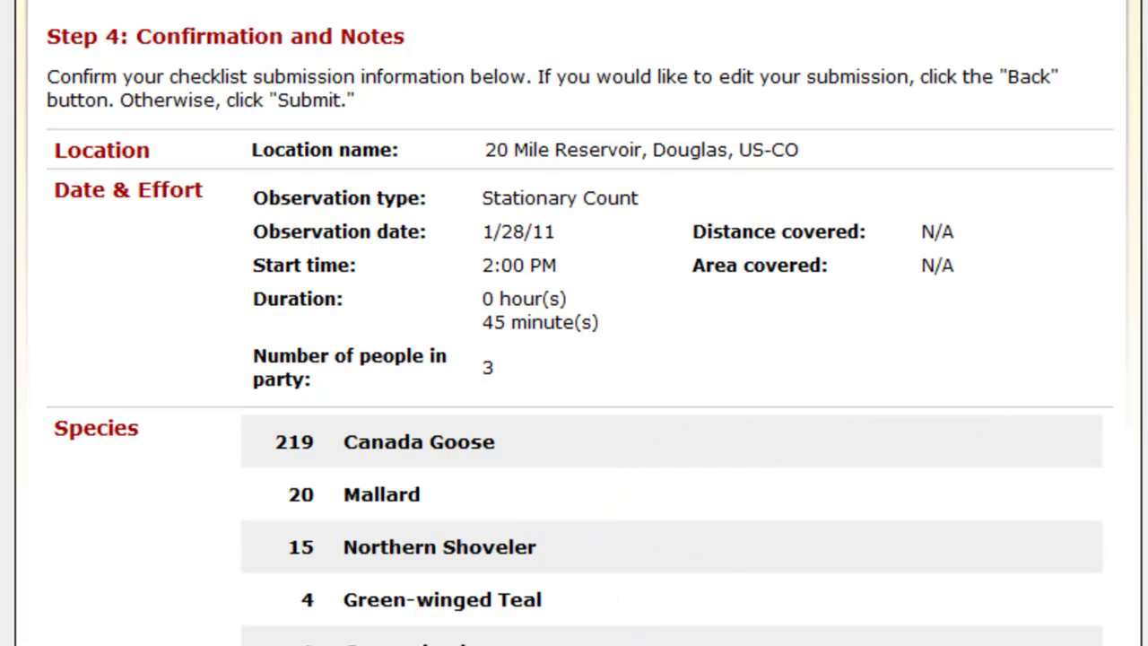
- Review the checklist's location, effort and species summary, and submit it without a note or an emailed copy
{"action": "scroll", "coordinate": [574, 358], "scroll_direction": "down", "scroll_amount": 5}
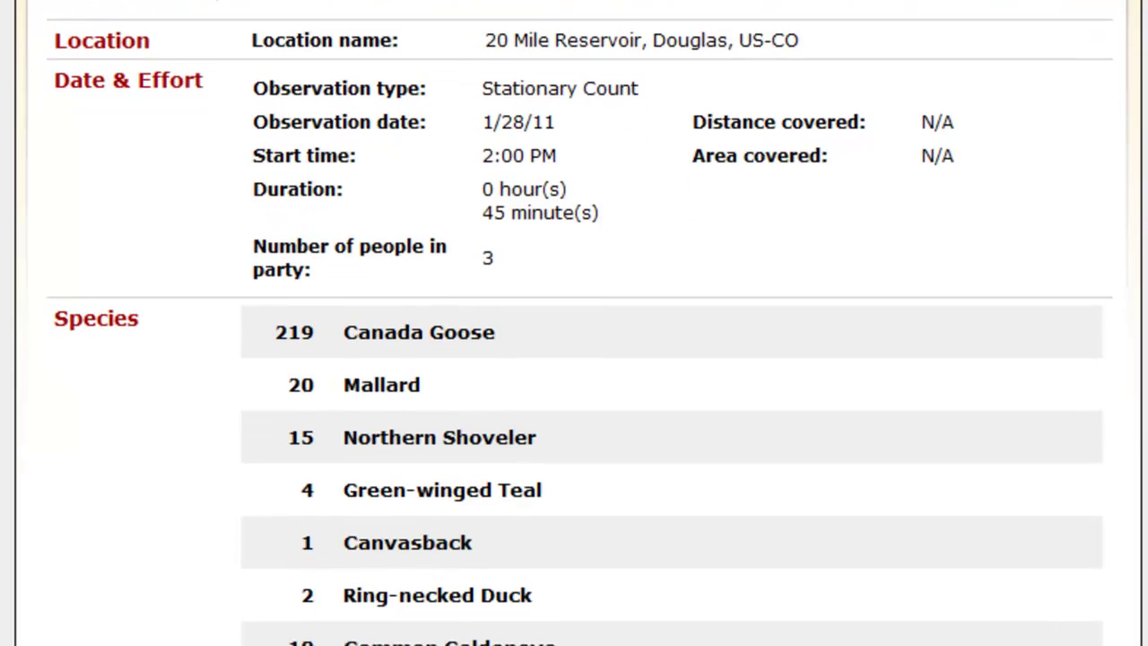
{"action": "scroll", "coordinate": [574, 359], "scroll_direction": "down", "scroll_amount": 4}
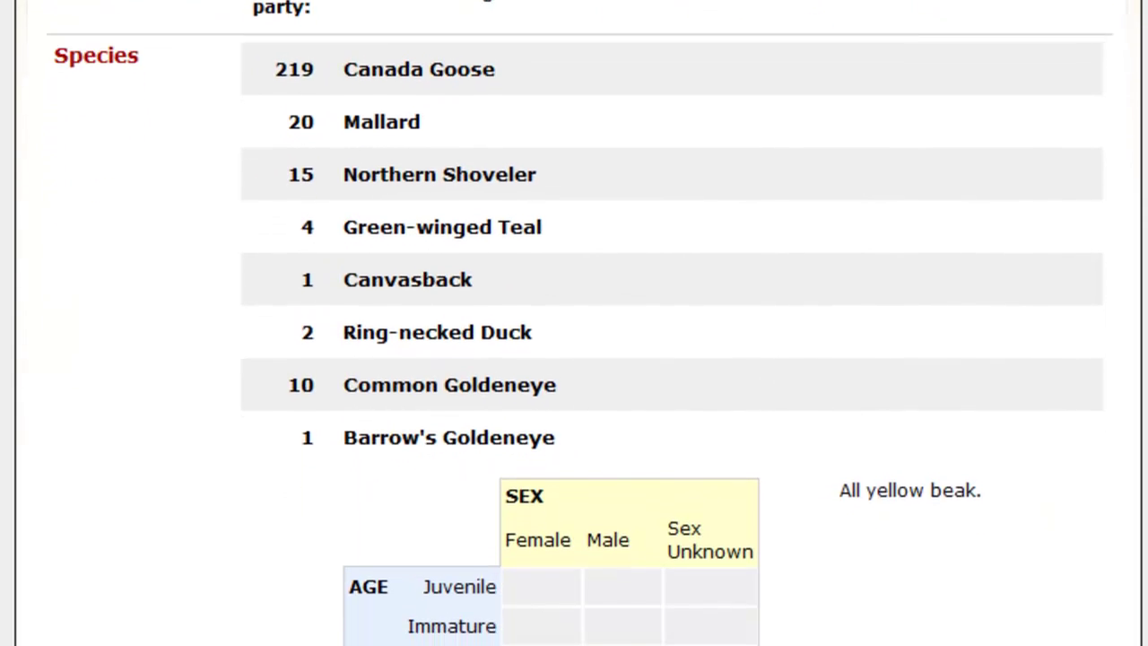
{"action": "scroll", "coordinate": [574, 358], "scroll_direction": "down", "scroll_amount": 1}
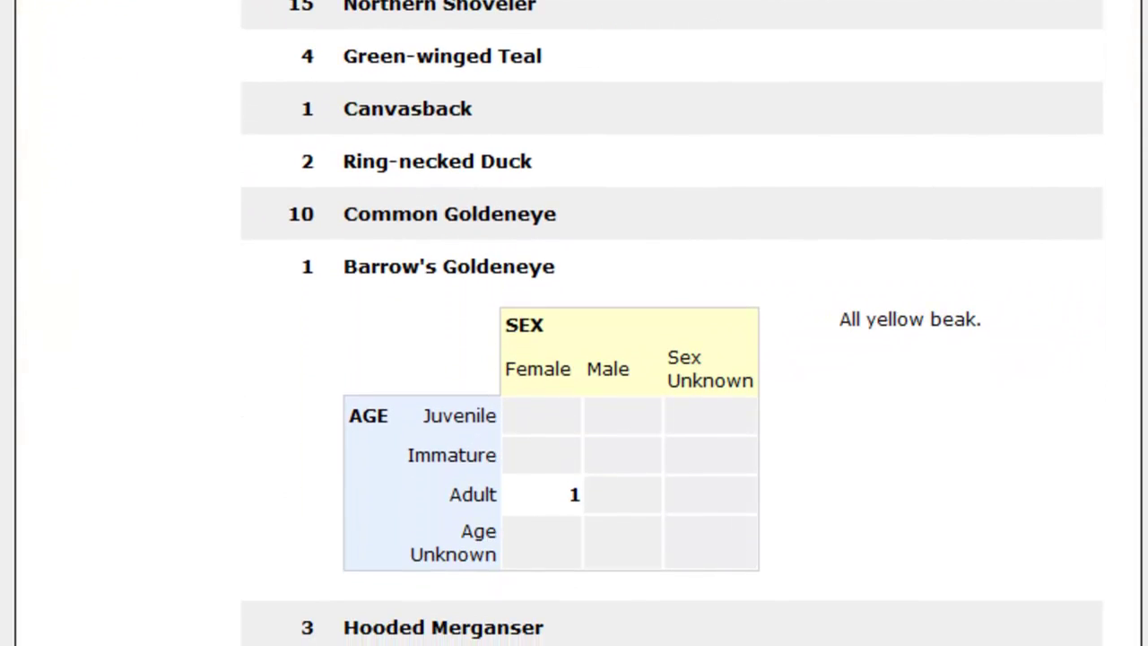
{"action": "scroll", "coordinate": [574, 359], "scroll_direction": "down", "scroll_amount": 6}
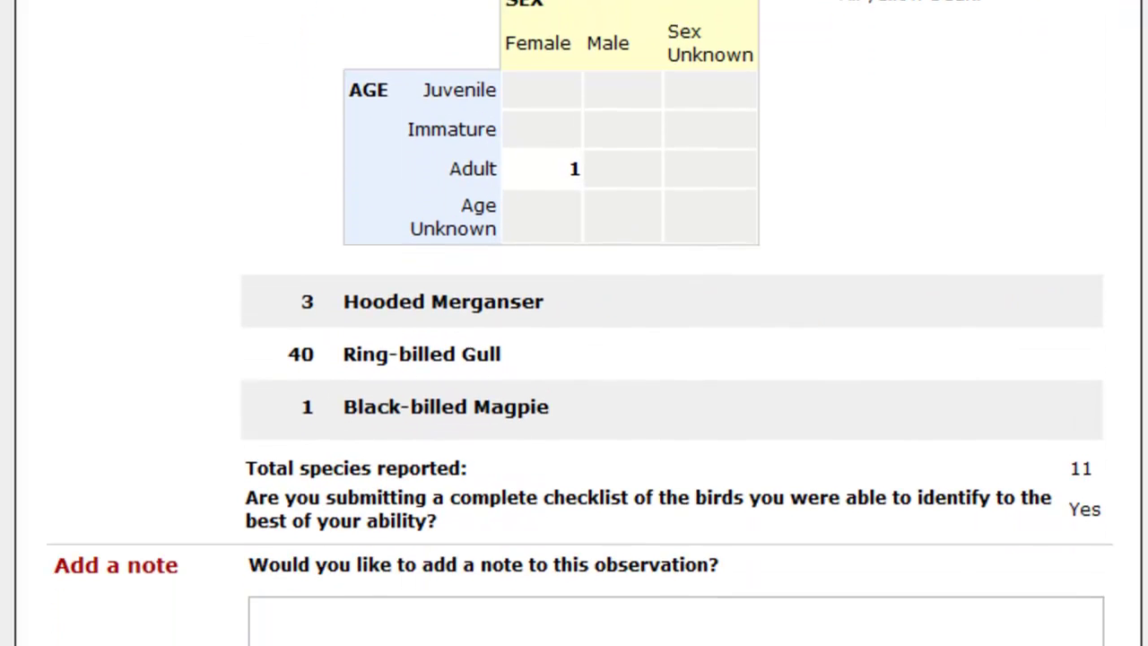
{"action": "scroll", "coordinate": [574, 359], "scroll_direction": "down", "scroll_amount": 3}
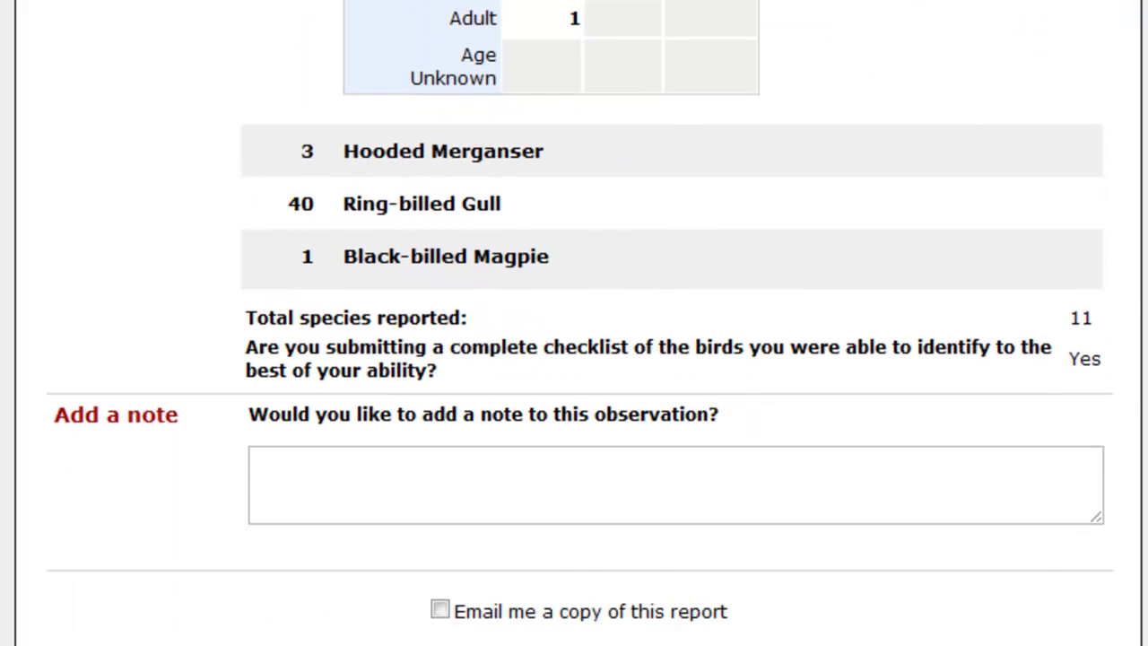
{"action": "scroll", "coordinate": [574, 359], "scroll_direction": "down", "scroll_amount": 2}
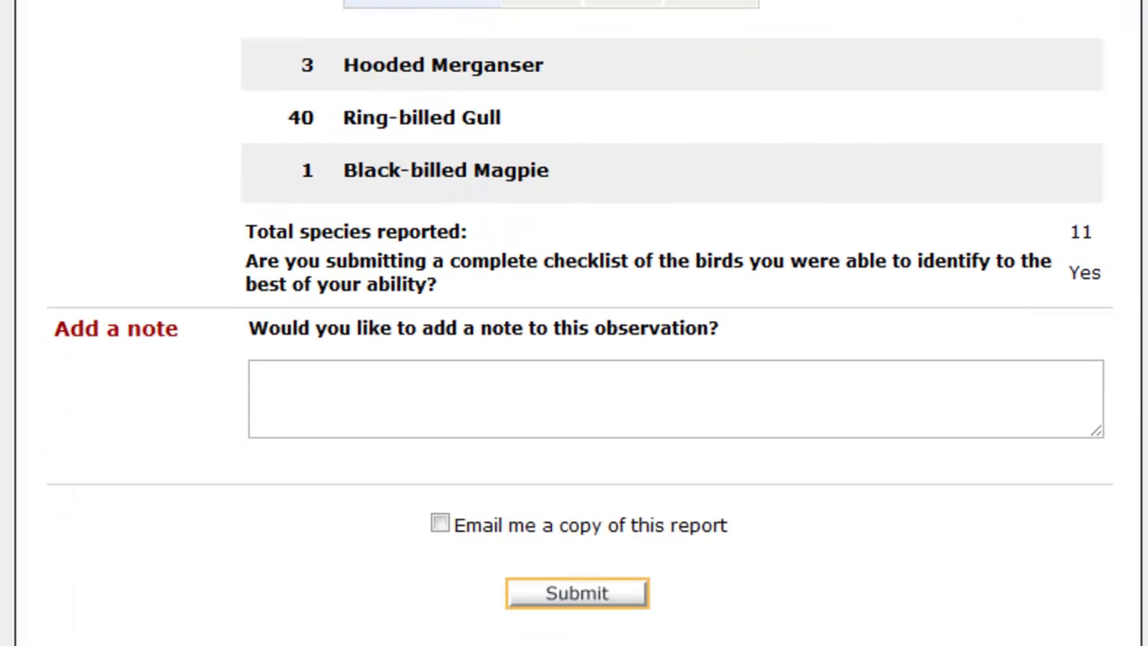
{"action": "left_click", "coordinate": [582, 594]}
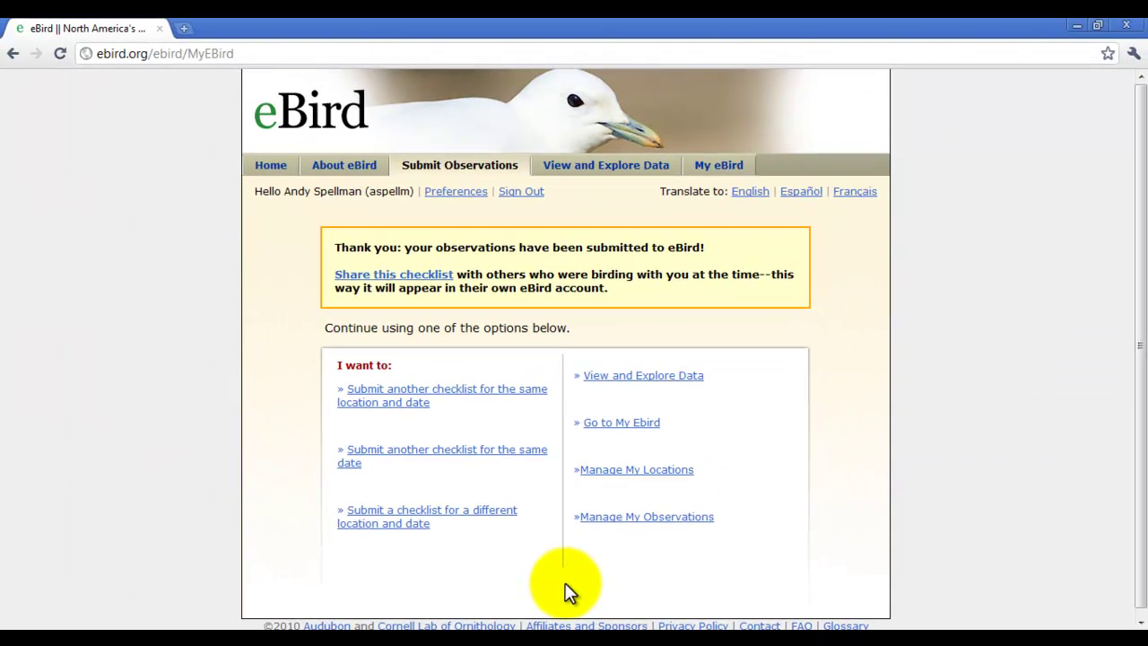
- Open the Top 100 eBirders ranking for Douglas county in Colorado, United States, and examine the observers listed by species
{"action": "left_click", "coordinate": [618, 170]}
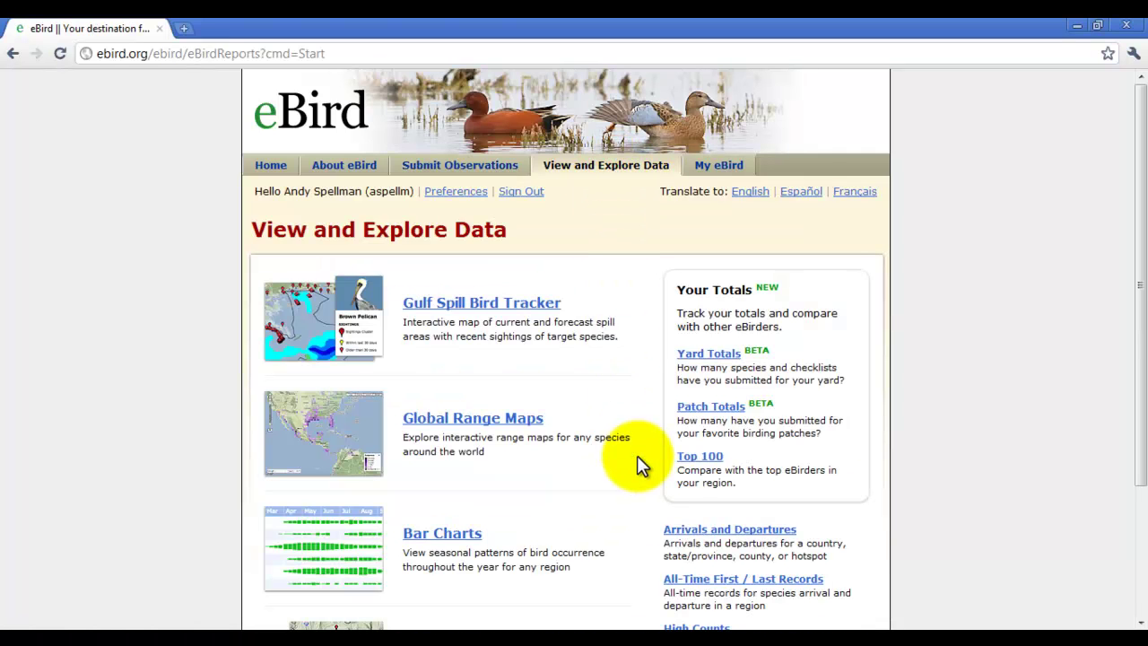
{"action": "left_click", "coordinate": [700, 459]}
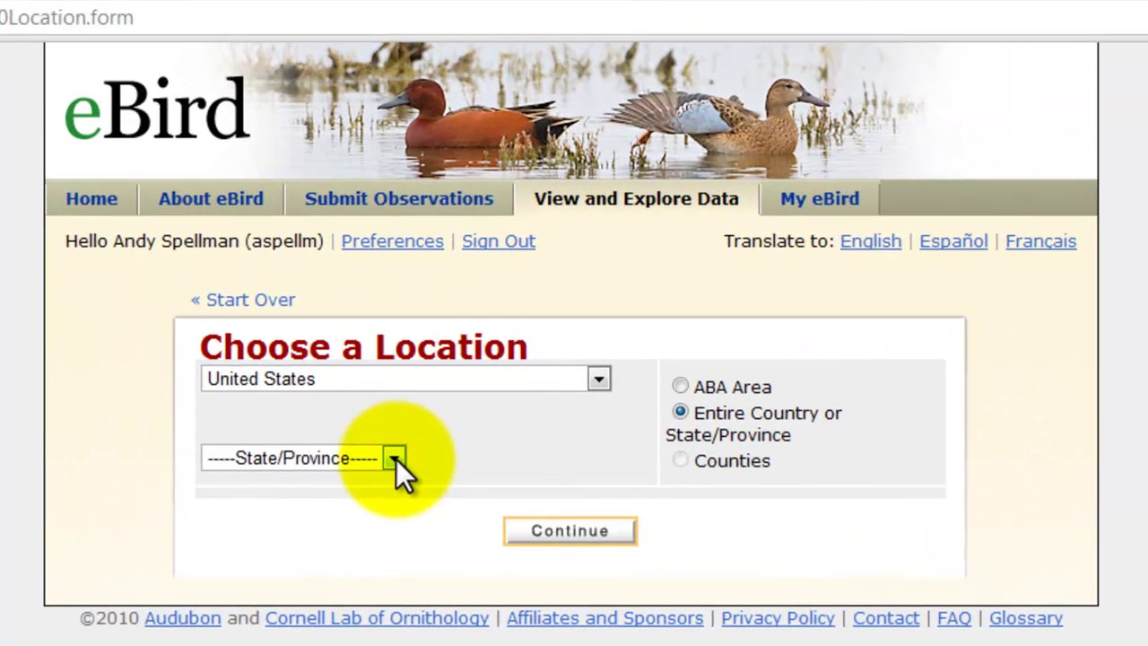
{"action": "left_click", "coordinate": [424, 400]}
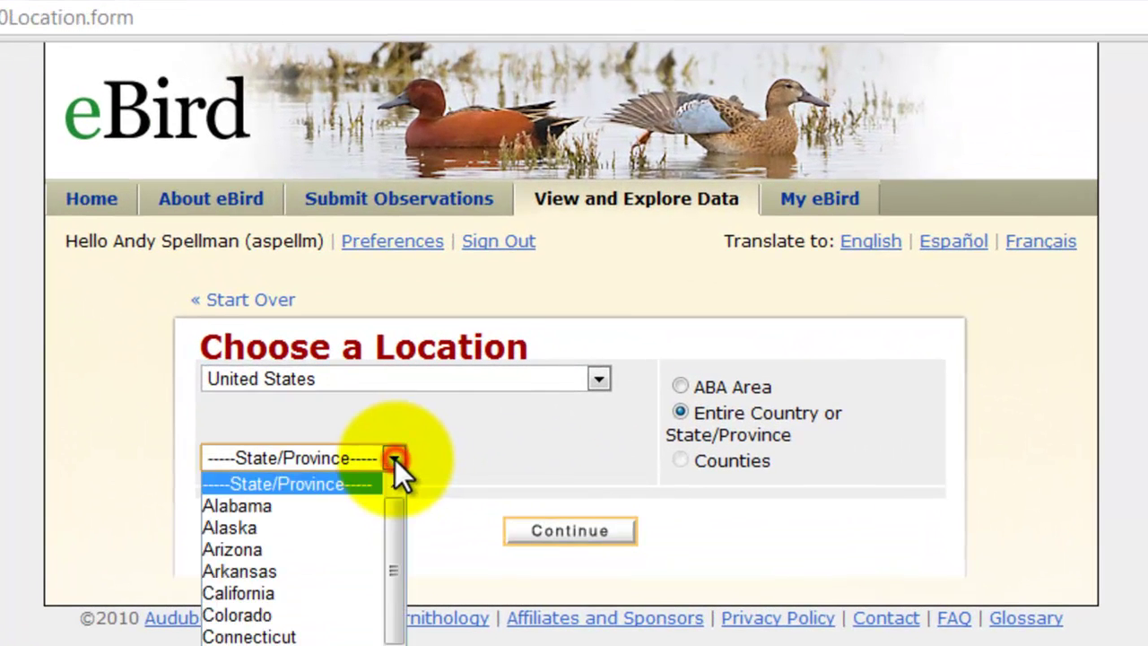
{"action": "left_click", "coordinate": [318, 617]}
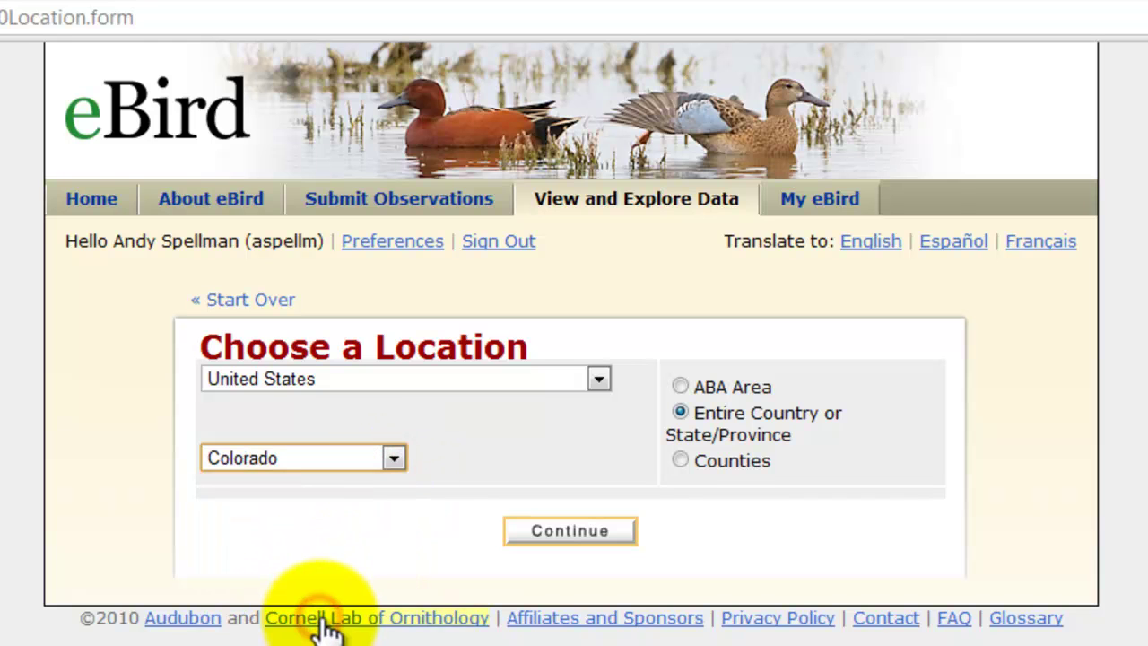
{"action": "left_click", "coordinate": [681, 460]}
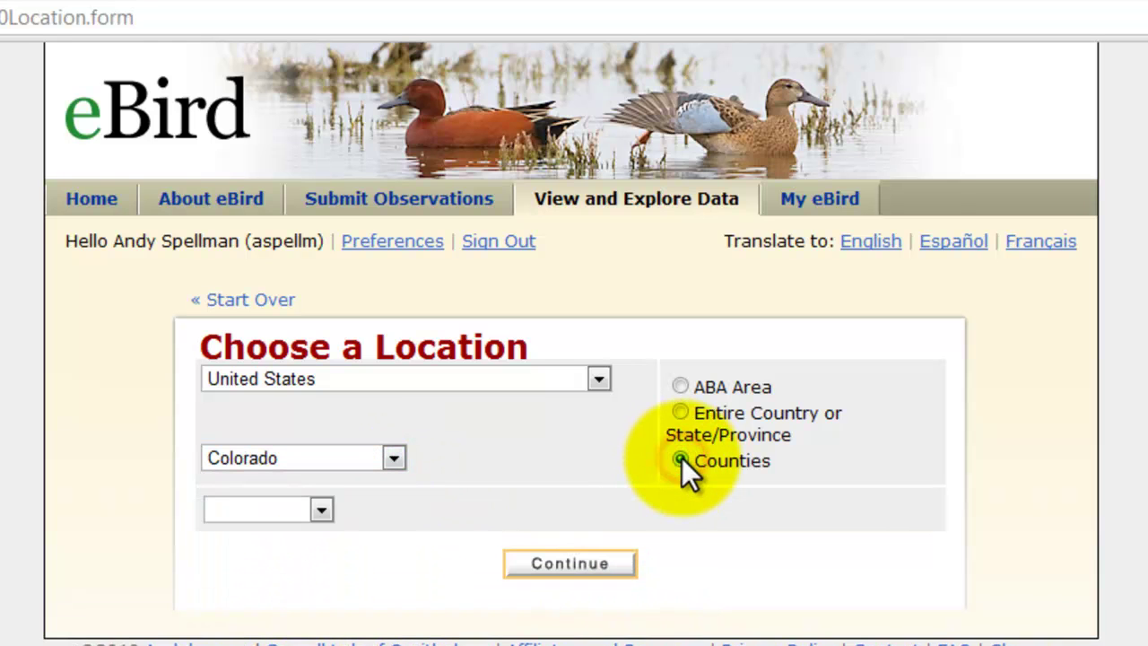
{"action": "left_click", "coordinate": [323, 509]}
{"action": "left_click", "coordinate": [275, 461]}
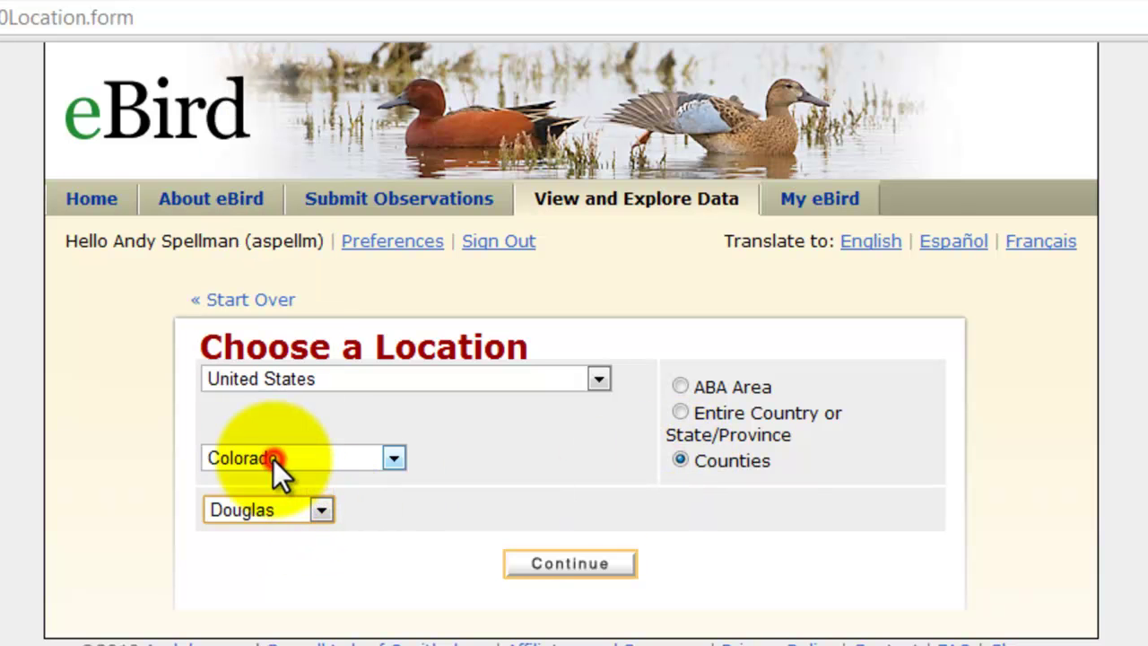
{"action": "left_click", "coordinate": [568, 563]}
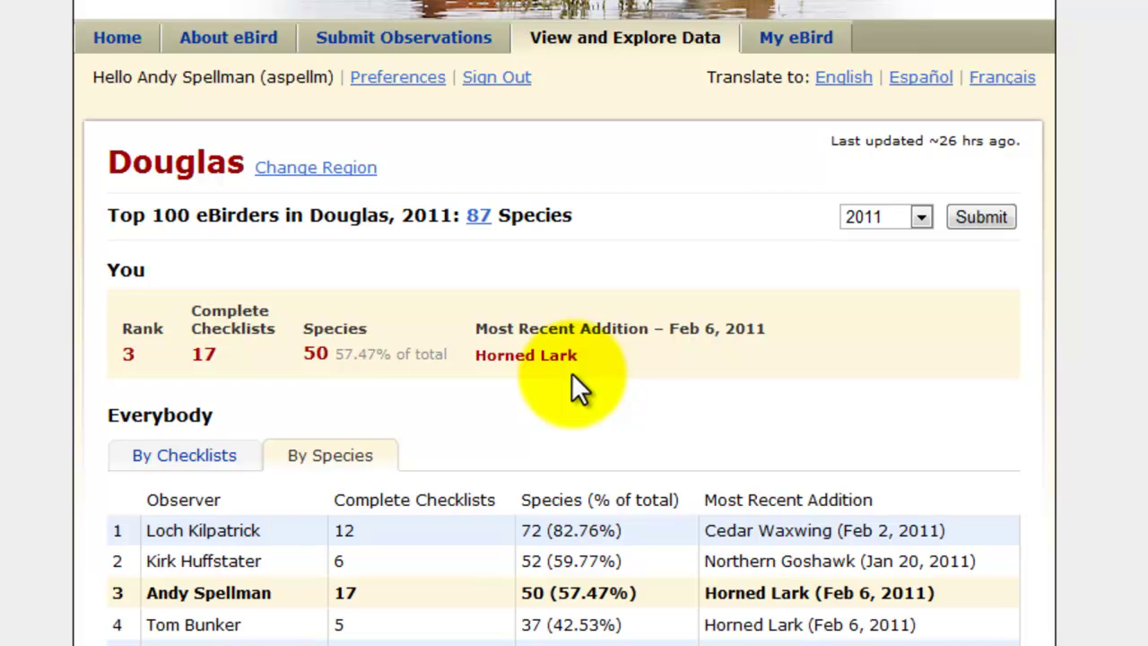
{"action": "scroll", "coordinate": [571, 373], "scroll_direction": "down", "scroll_amount": 3}
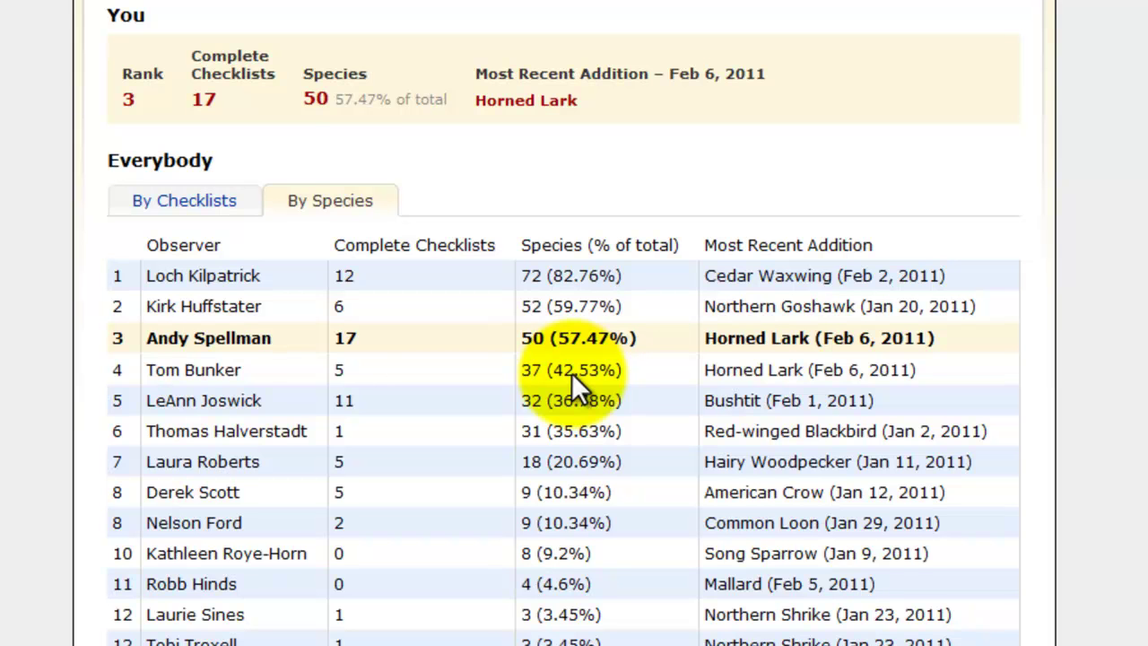
{"action": "scroll", "coordinate": [572, 372], "scroll_direction": "up", "scroll_amount": 3}
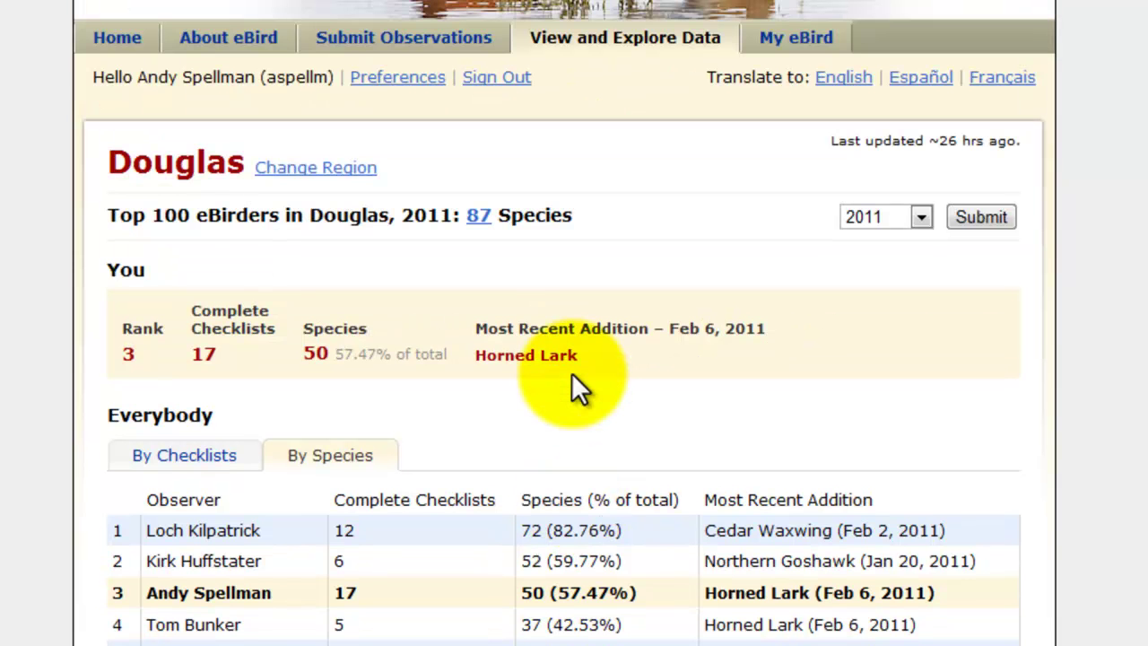
- Open My eBird and review the life list statistics and the county lists
{"action": "left_click", "coordinate": [795, 40]}
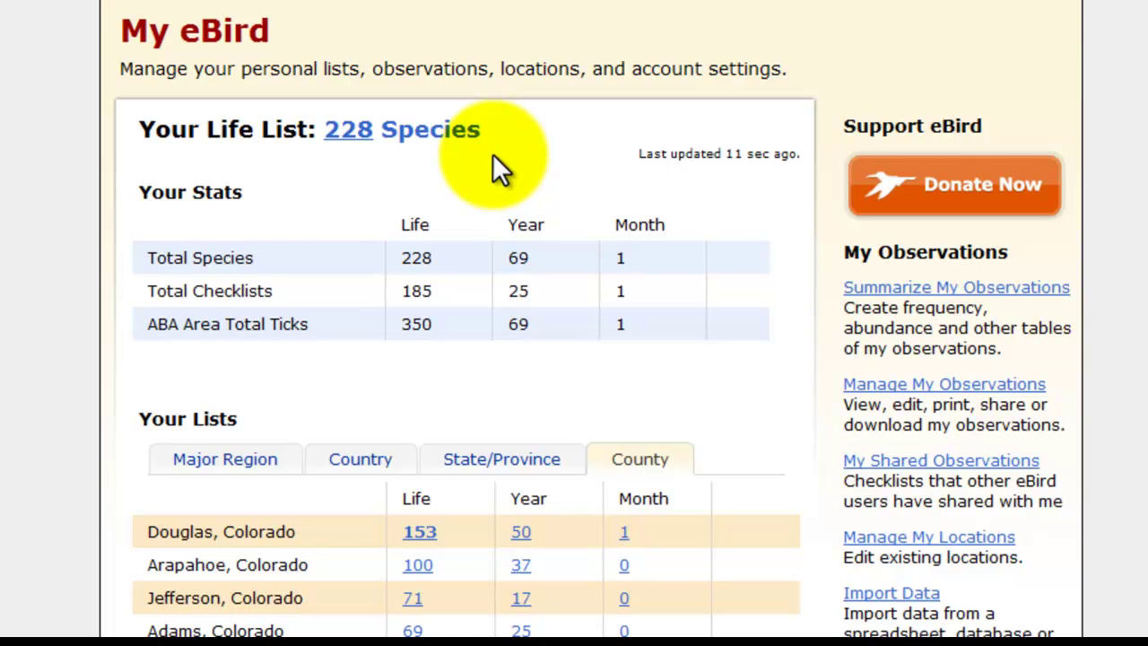
{"action": "scroll", "coordinate": [499, 167], "scroll_direction": "down", "scroll_amount": 3}
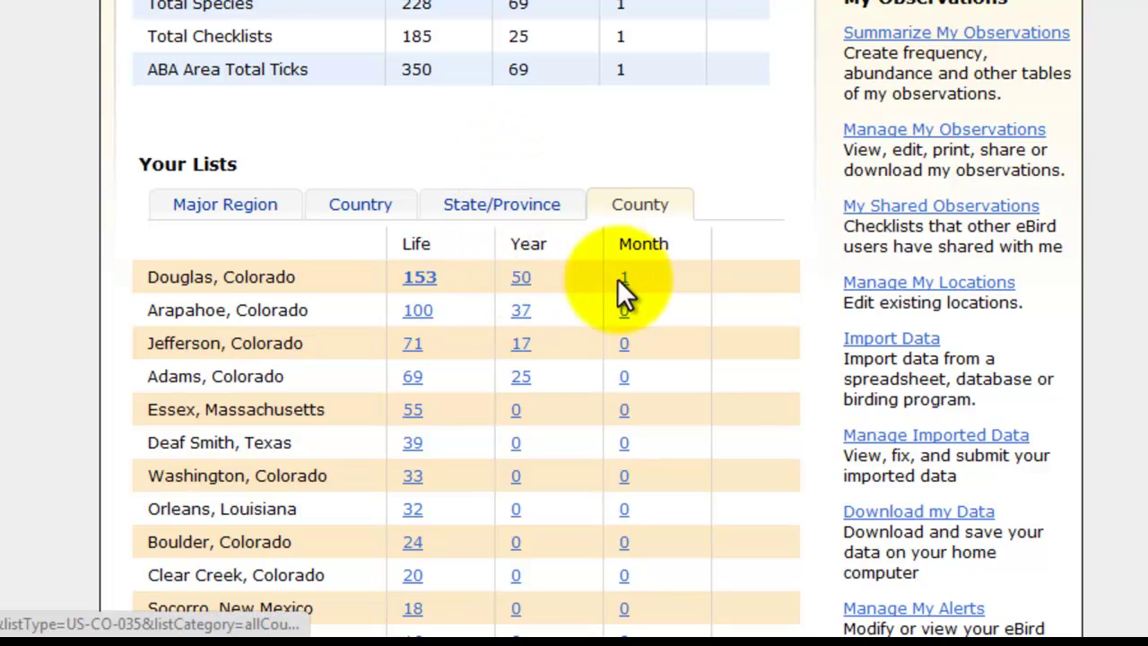
{"action": "scroll", "coordinate": [718, 287], "scroll_direction": "up", "scroll_amount": 3}
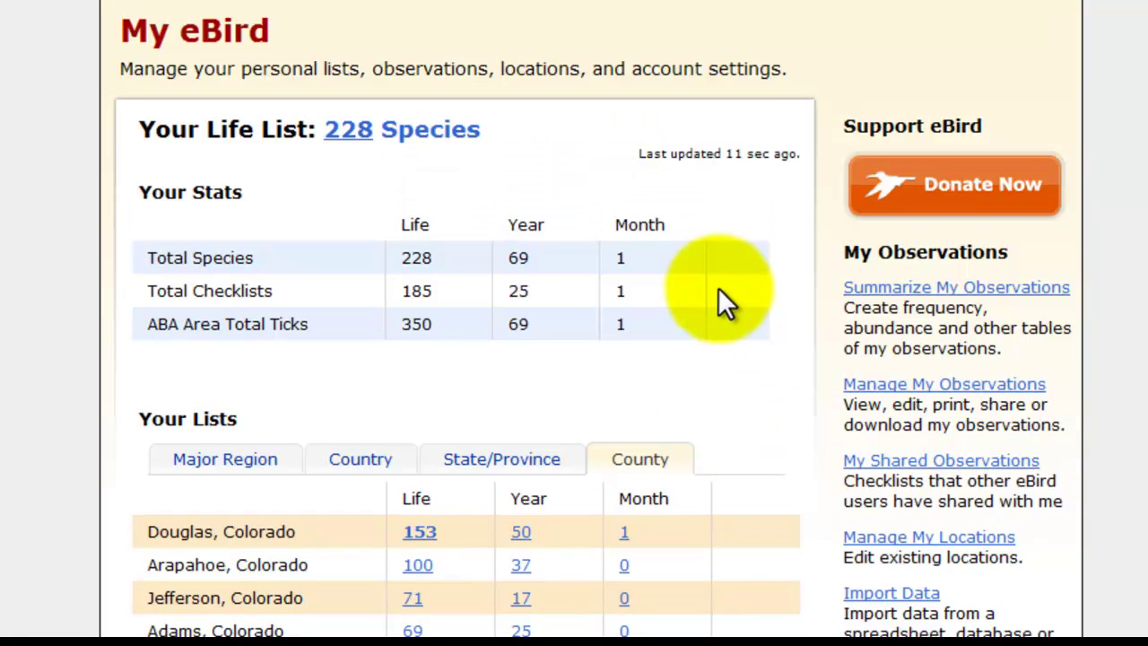